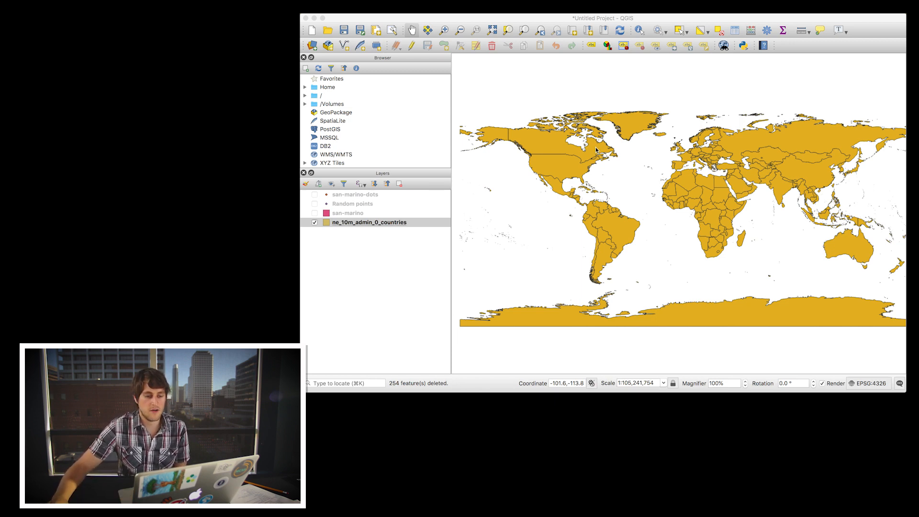
Step: Switch to Google Chrome and open the Cultural data page for large scale 1:10m on the Natural Earth downloads site
{"action": "mouse_move", "coordinate": [502, 383]}
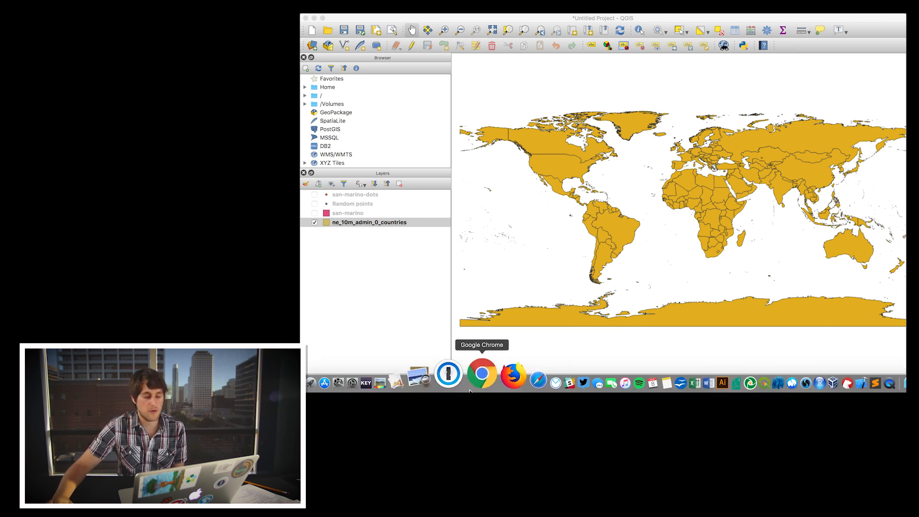
{"action": "left_click", "coordinate": [477, 391]}
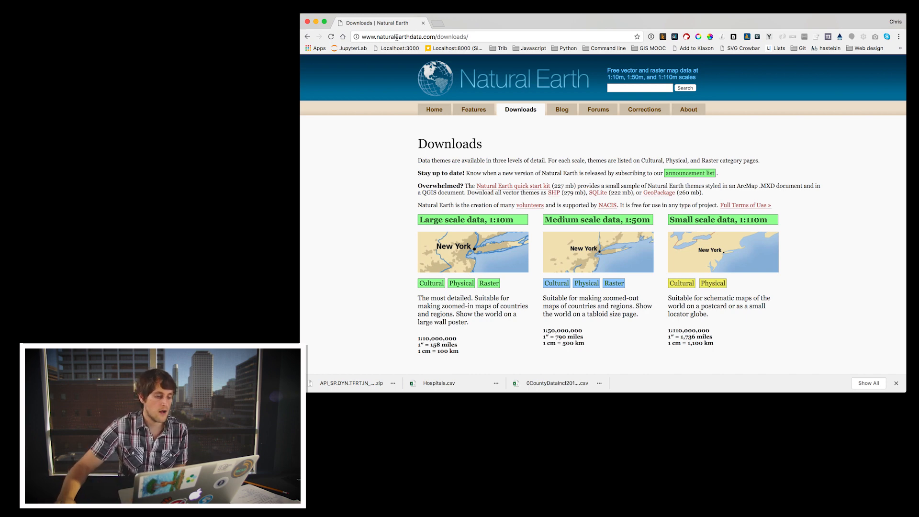
{"action": "scroll", "coordinate": [463, 177], "scroll_direction": "down", "scroll_amount": 1}
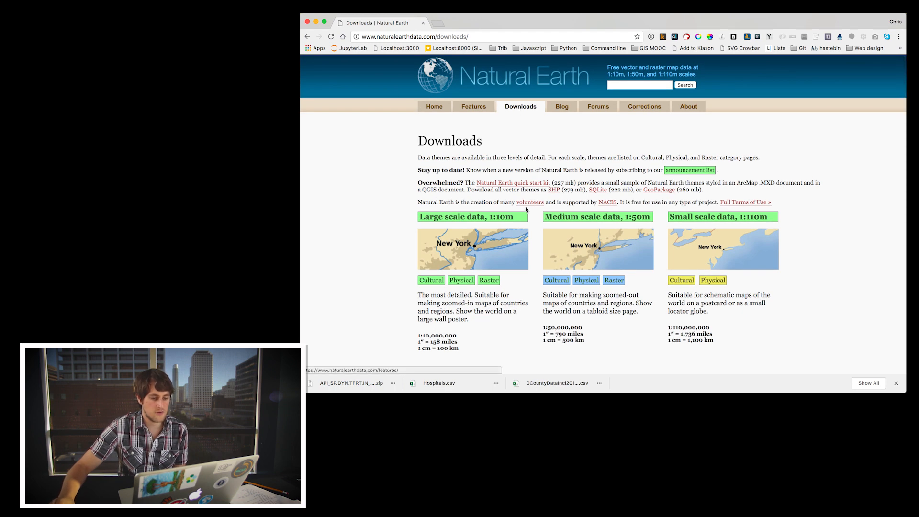
{"action": "scroll", "coordinate": [436, 180], "scroll_direction": "down", "scroll_amount": 2}
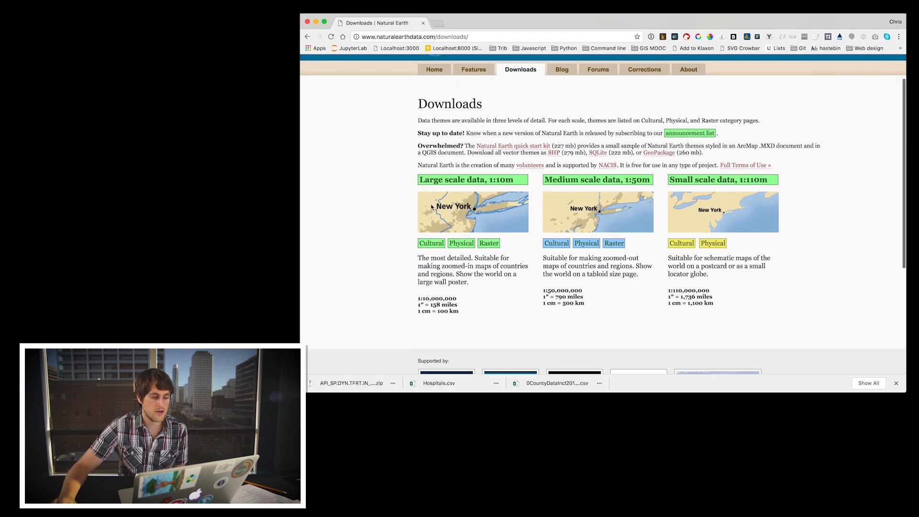
{"action": "left_click", "coordinate": [432, 244]}
Step: Find the Airports theme among the 1:10m cultural vectors and download the airports dataset
{"action": "scroll", "coordinate": [472, 204], "scroll_direction": "down", "scroll_amount": 2}
{"action": "scroll", "coordinate": [472, 205], "scroll_direction": "down", "scroll_amount": 10}
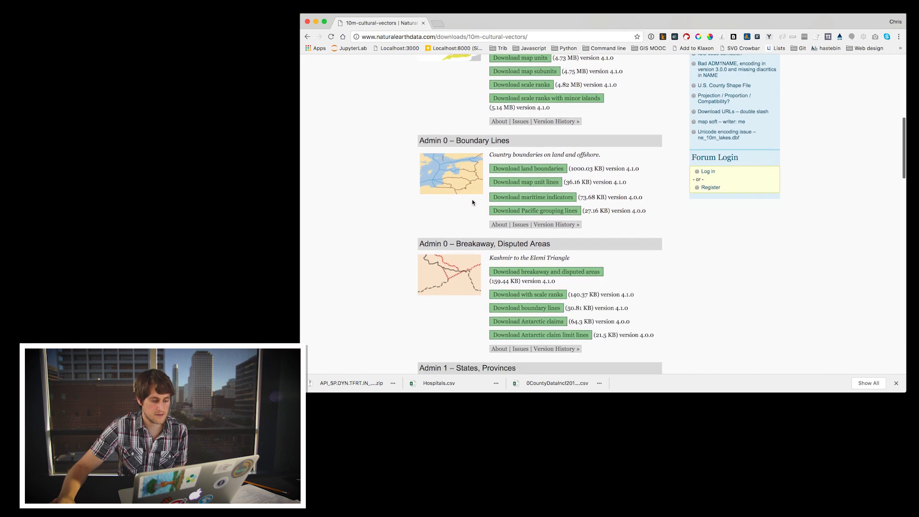
{"action": "scroll", "coordinate": [472, 201], "scroll_direction": "down", "scroll_amount": 13}
{"action": "scroll", "coordinate": [472, 202], "scroll_direction": "down", "scroll_amount": 7}
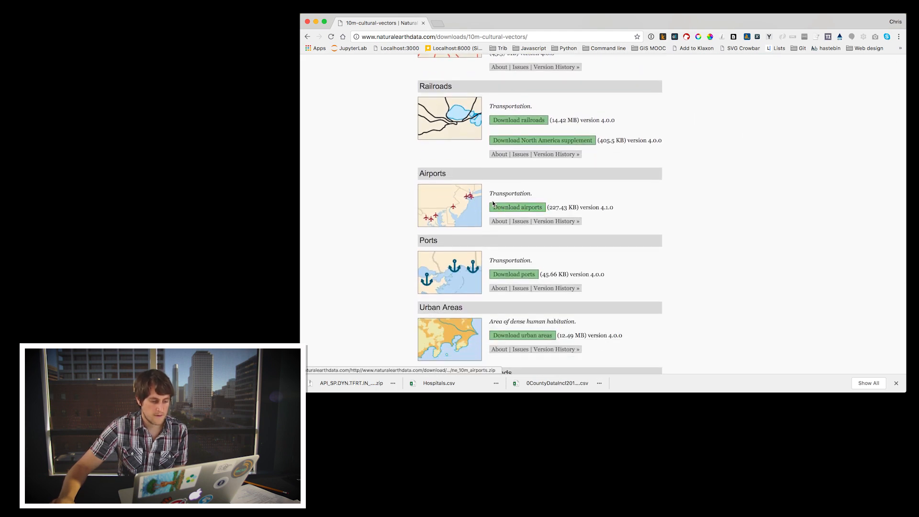
{"action": "left_click", "coordinate": [503, 209]}
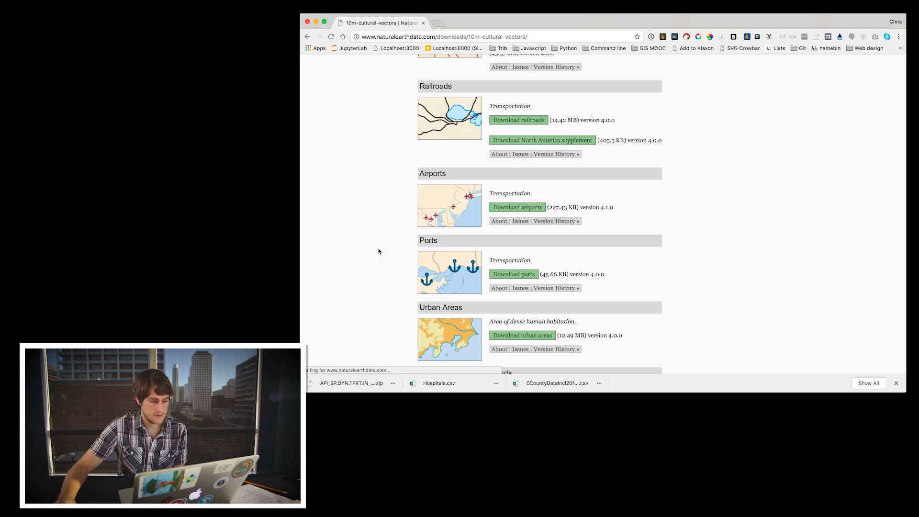
Step: Show the downloaded ne_10m_airports.zip in Finder, extract it and open the extracted folder
{"action": "left_click", "coordinate": [394, 385]}
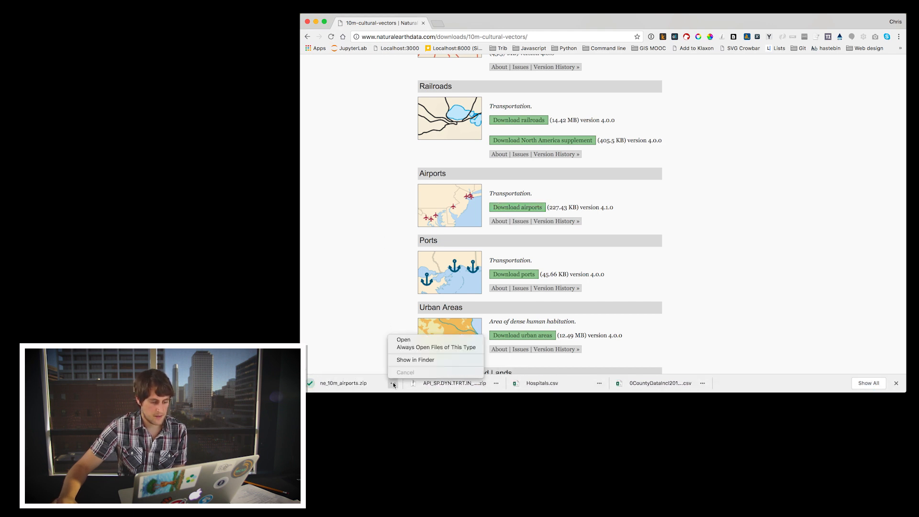
{"action": "left_click", "coordinate": [406, 360]}
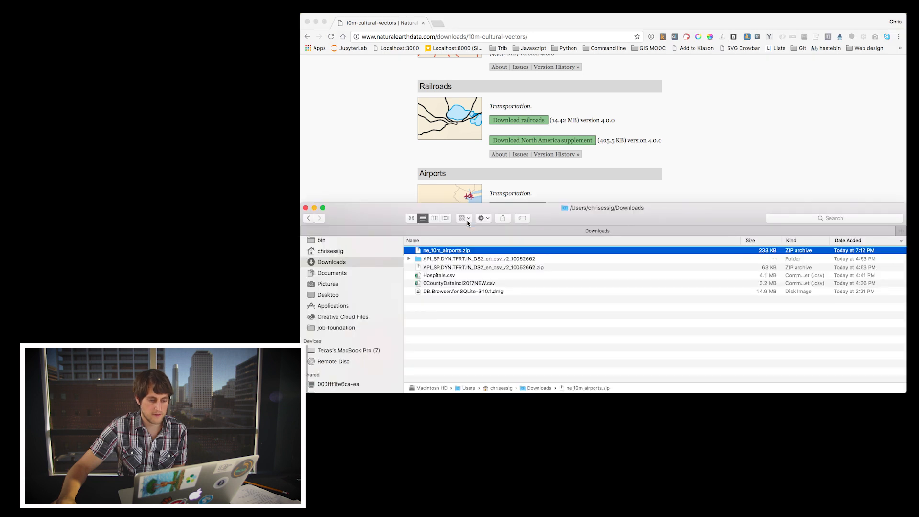
{"action": "double_click", "coordinate": [453, 251]}
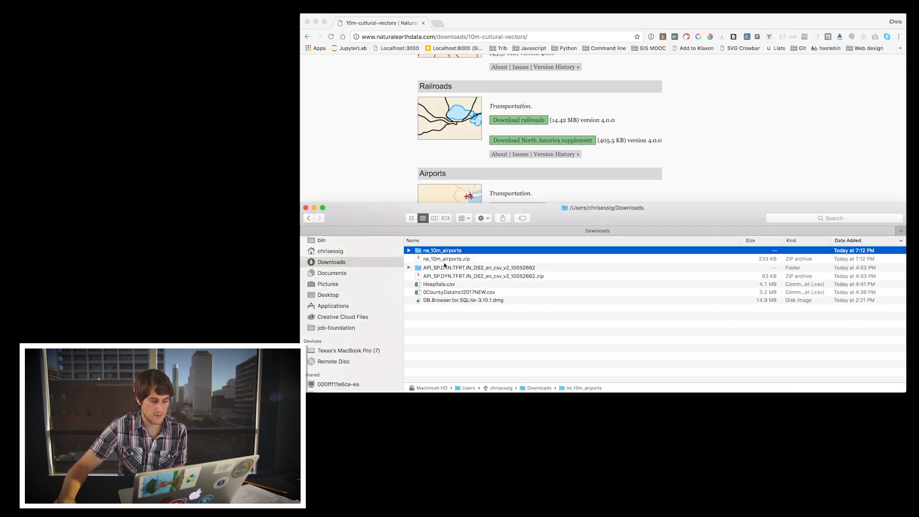
{"action": "double_click", "coordinate": [450, 252]}
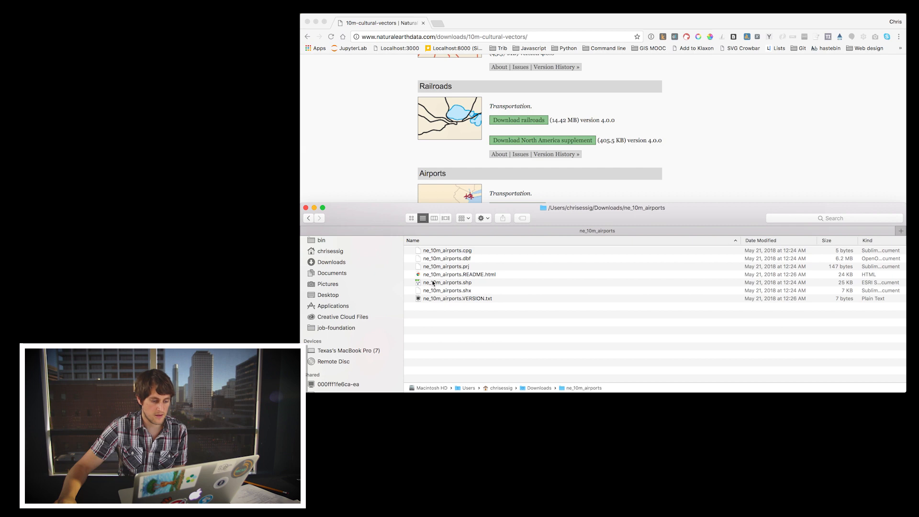
Step: Add ne_10m_airports.shp to the QGIS project above the countries layer and select the new airports layer
{"action": "key", "text": "super+Tab"}
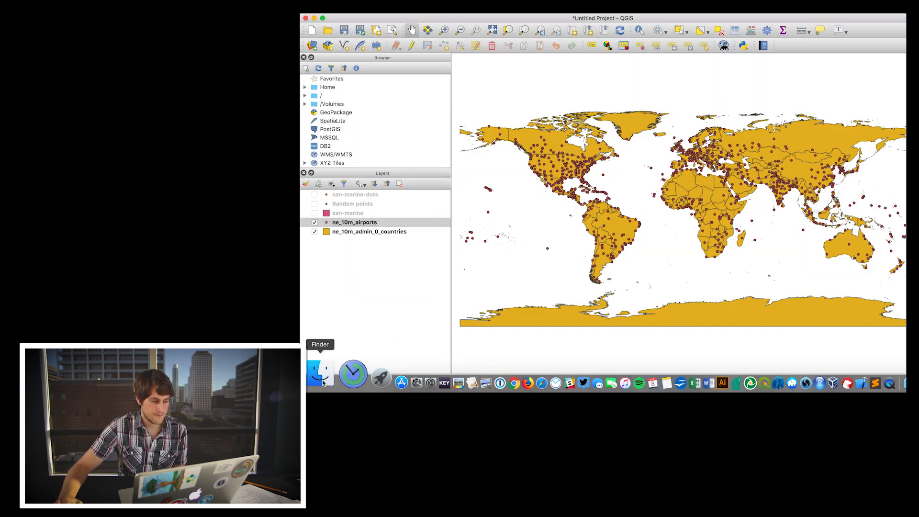
{"action": "left_click", "coordinate": [363, 225]}
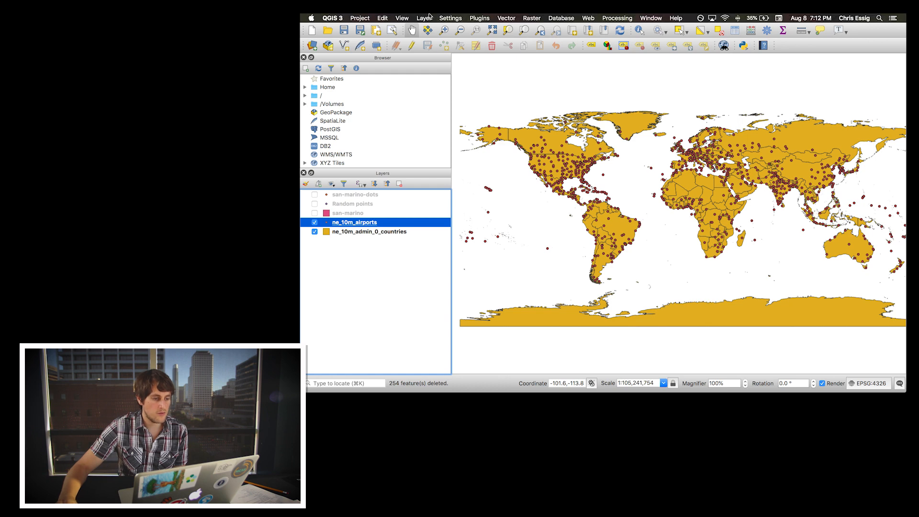
{"action": "left_click", "coordinate": [423, 18]}
{"action": "mouse_move", "coordinate": [437, 45]}
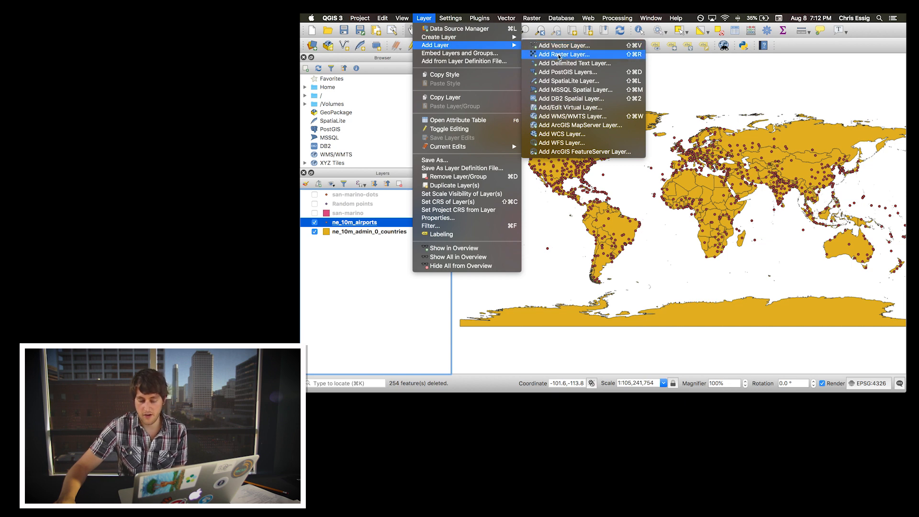
{"action": "left_click", "coordinate": [353, 251]}
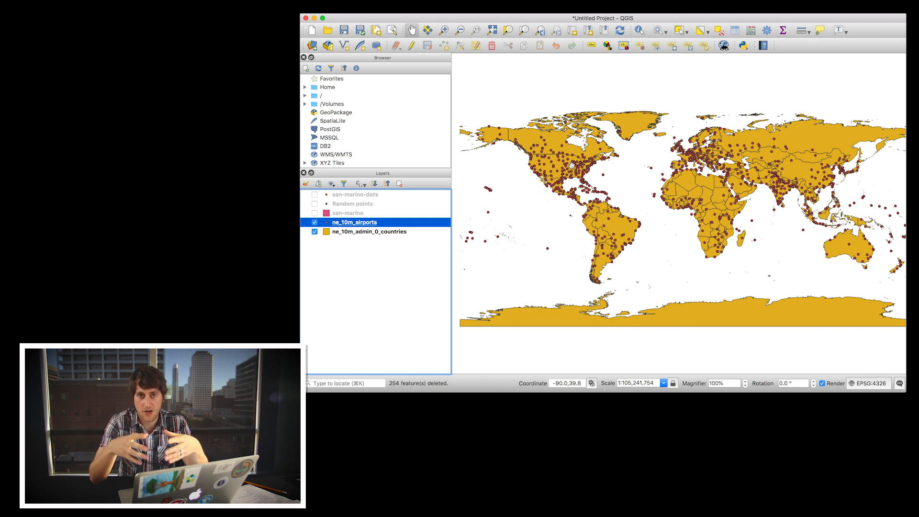
Step: Set up Count Points in Polygon with ne_10m_admin_0_countries as the polygons and ne_10m_airports as the points
{"action": "left_click", "coordinate": [446, 231]}
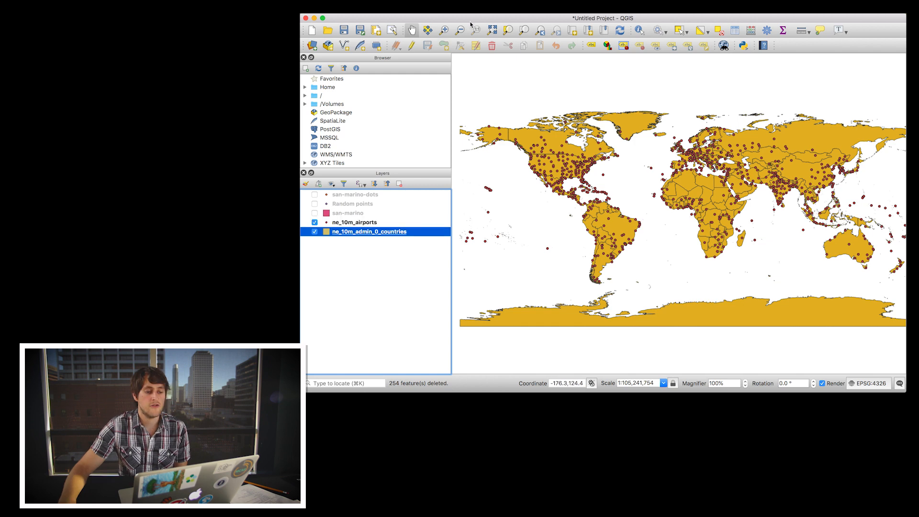
{"action": "mouse_move", "coordinate": [495, 15]}
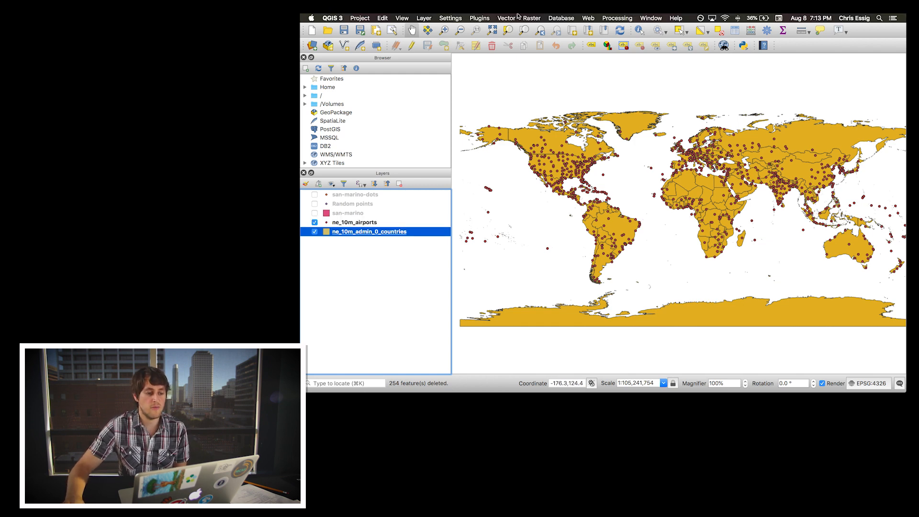
{"action": "left_click", "coordinate": [508, 17]}
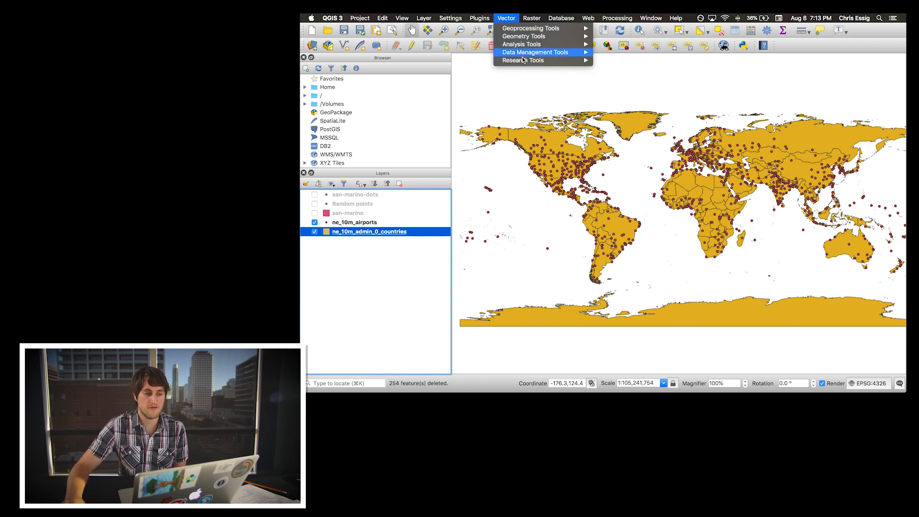
{"action": "mouse_move", "coordinate": [523, 60]}
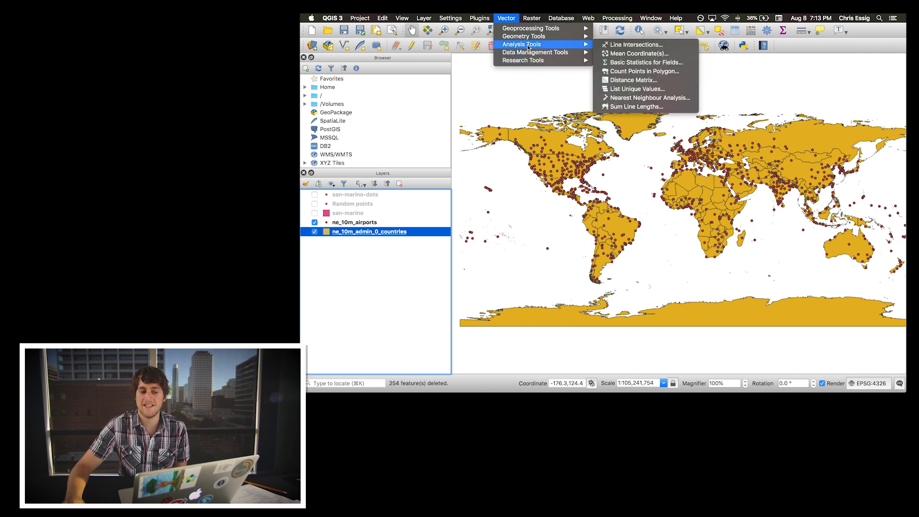
{"action": "left_click", "coordinate": [646, 71]}
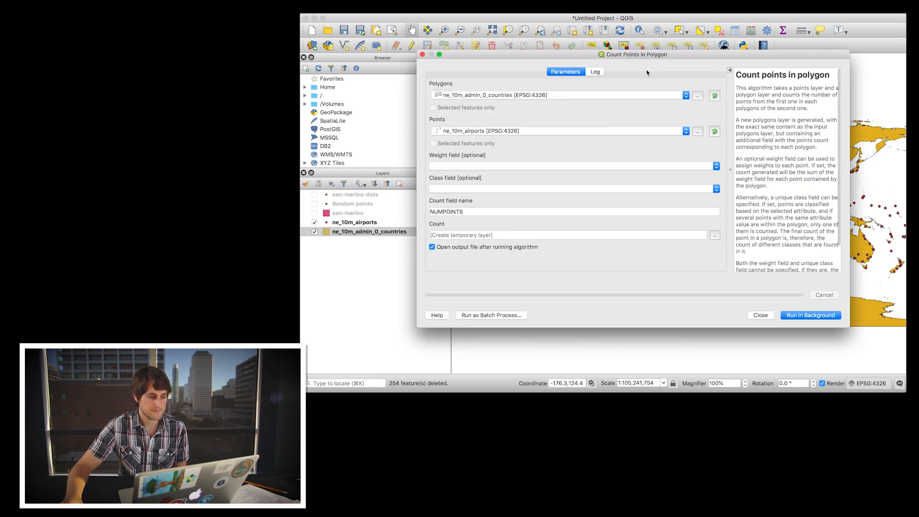
{"action": "left_click", "coordinate": [504, 95]}
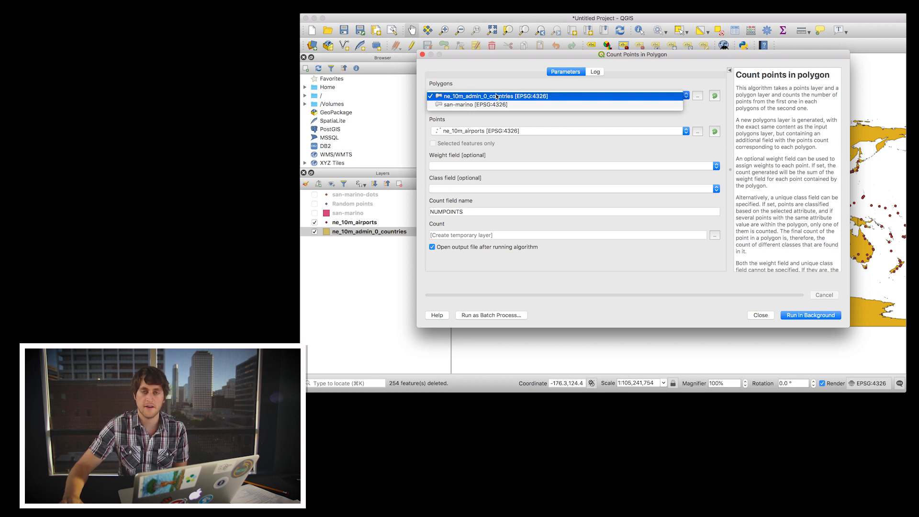
{"action": "left_click", "coordinate": [498, 95]}
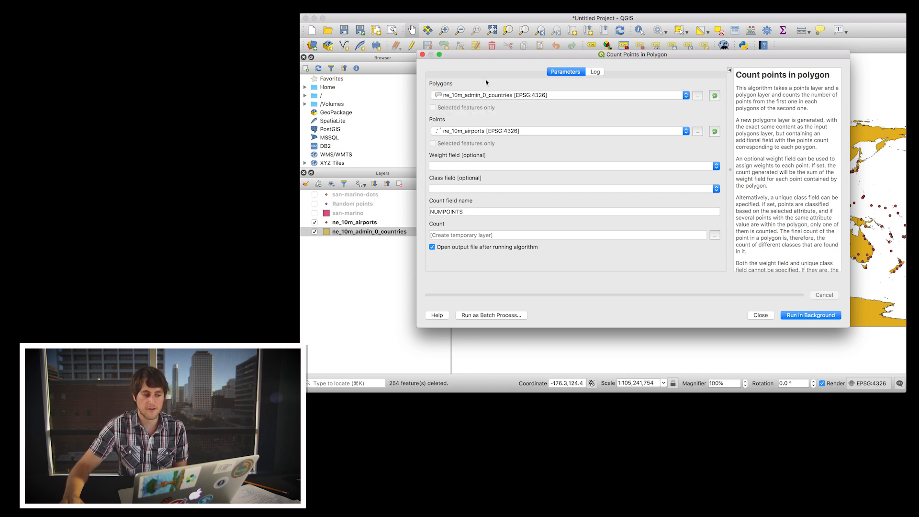
{"action": "left_click", "coordinate": [540, 95]}
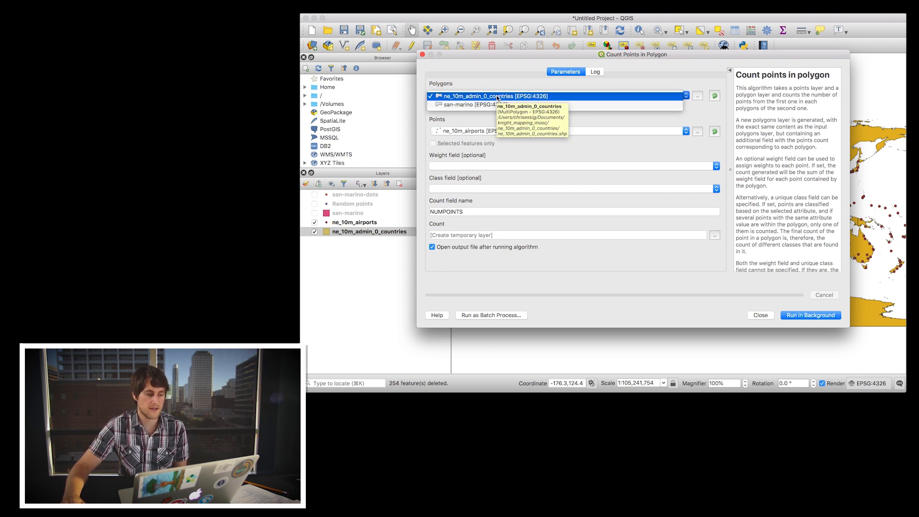
{"action": "left_click", "coordinate": [498, 98]}
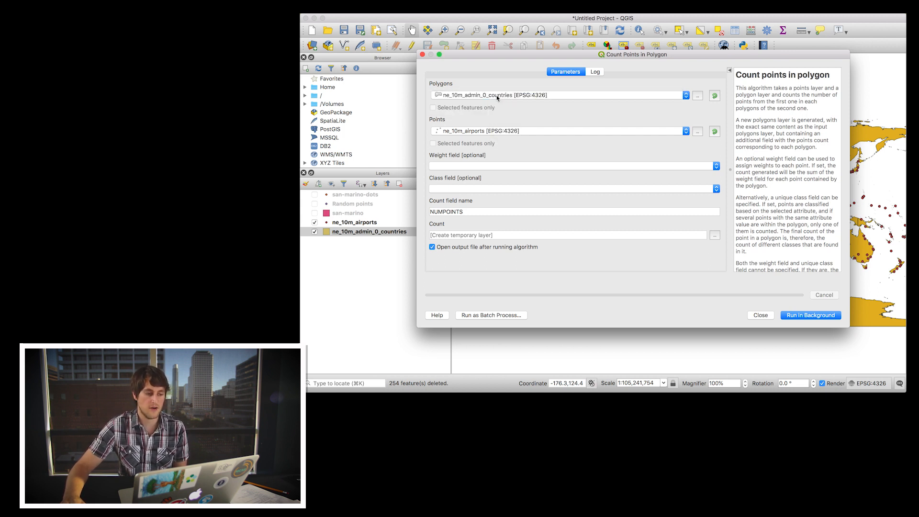
{"action": "left_click", "coordinate": [504, 132]}
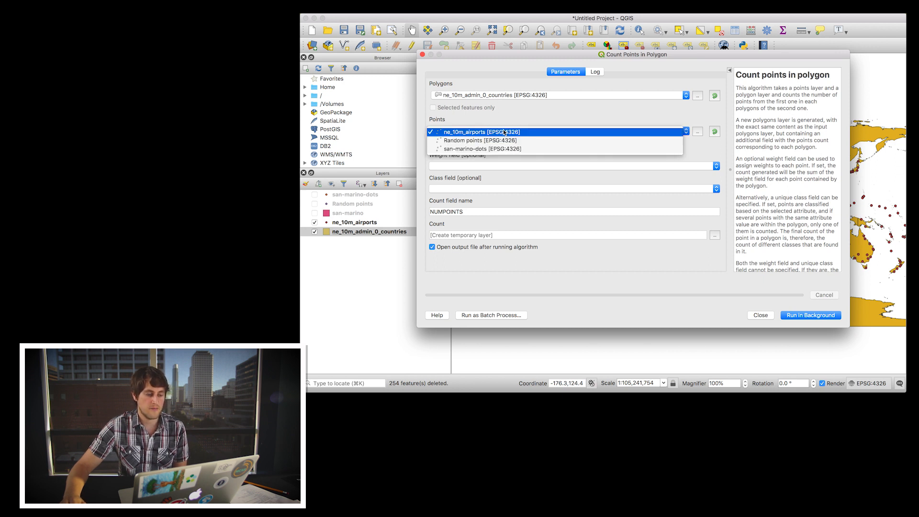
{"action": "left_click", "coordinate": [505, 132]}
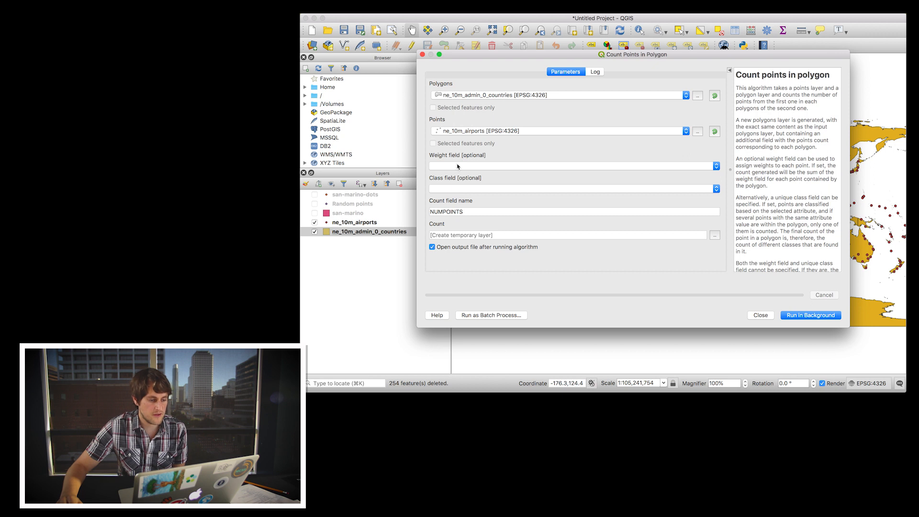
Step: Run the point count into a temporary layer with NUMPOINTS as the count field, and close the tool
{"action": "left_click", "coordinate": [814, 315]}
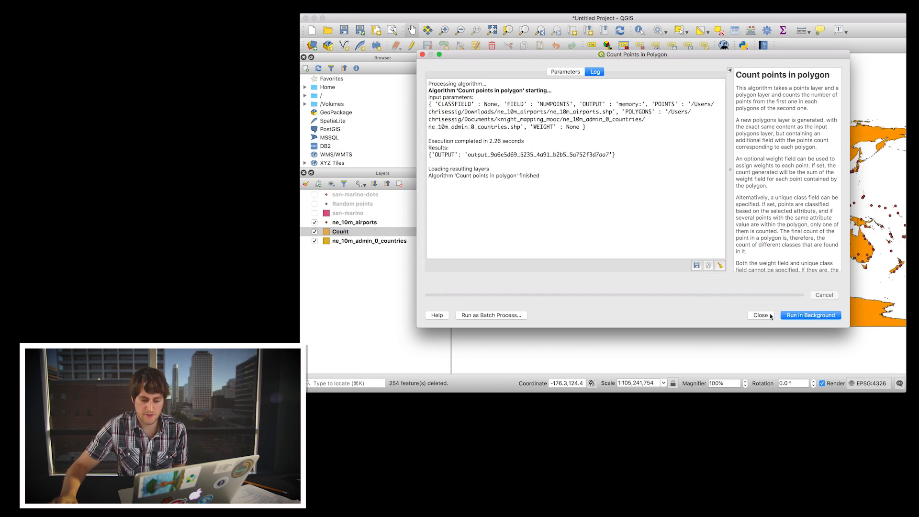
{"action": "left_click_drag", "start_coordinate": [660, 54], "coordinate": [624, 53]}
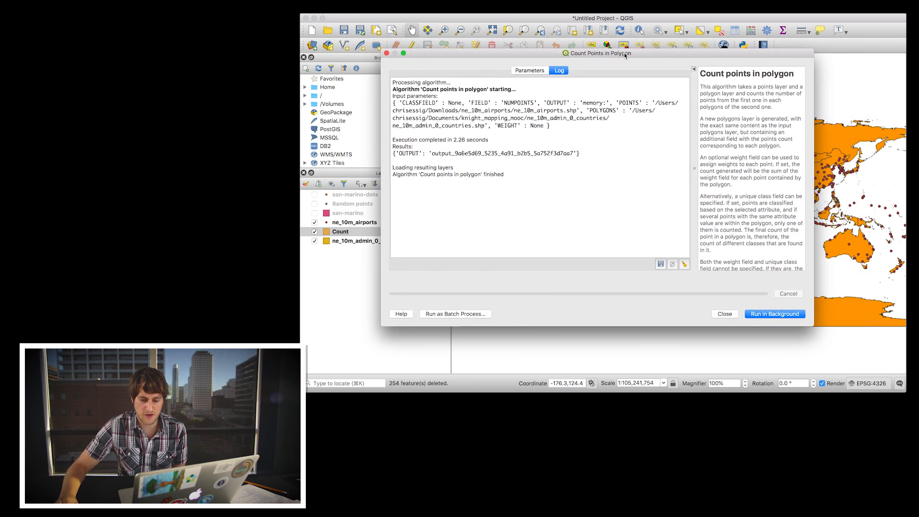
{"action": "left_click", "coordinate": [724, 315]}
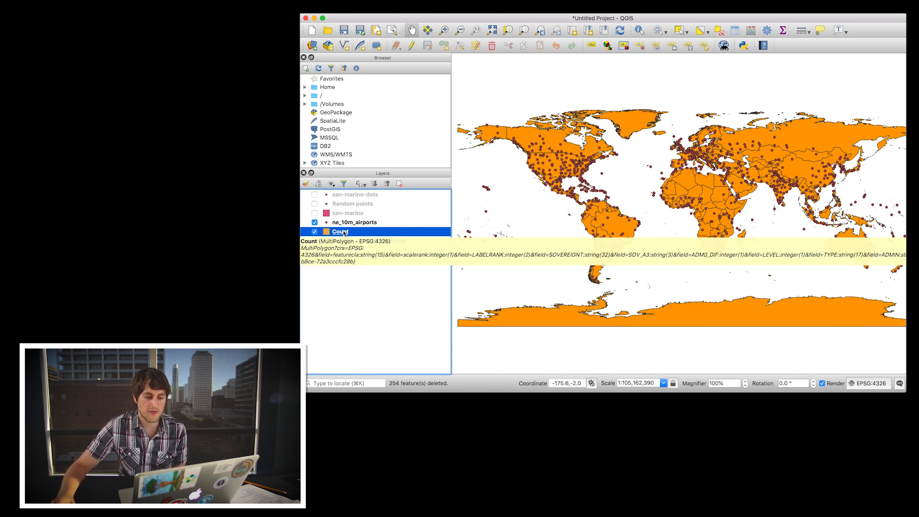
Step: Hide the ne_10m_airports layer and switch the Count layer off and on to compare it with the countries layer
{"action": "left_click", "coordinate": [314, 222]}
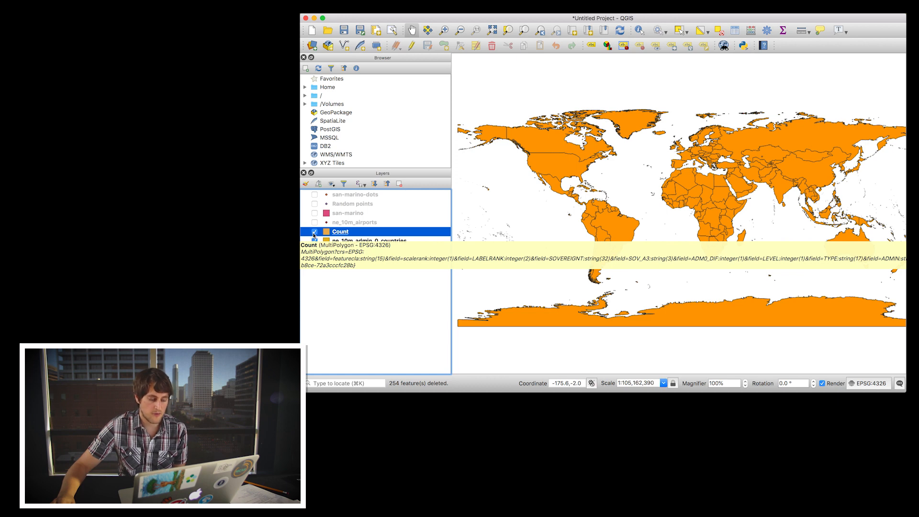
{"action": "left_click", "coordinate": [314, 232]}
{"action": "left_click", "coordinate": [315, 232]}
{"action": "left_click", "coordinate": [314, 233]}
{"action": "left_click", "coordinate": [315, 233]}
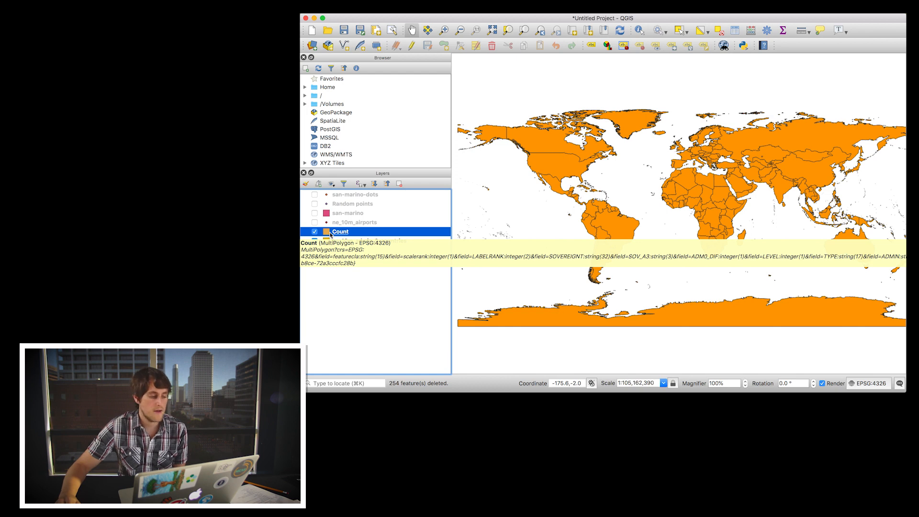
Step: Open the Count layer's attribute table and sort the features by NUMPOINTS in descending order
{"action": "right_click", "coordinate": [333, 233]}
{"action": "left_click", "coordinate": [324, 261]}
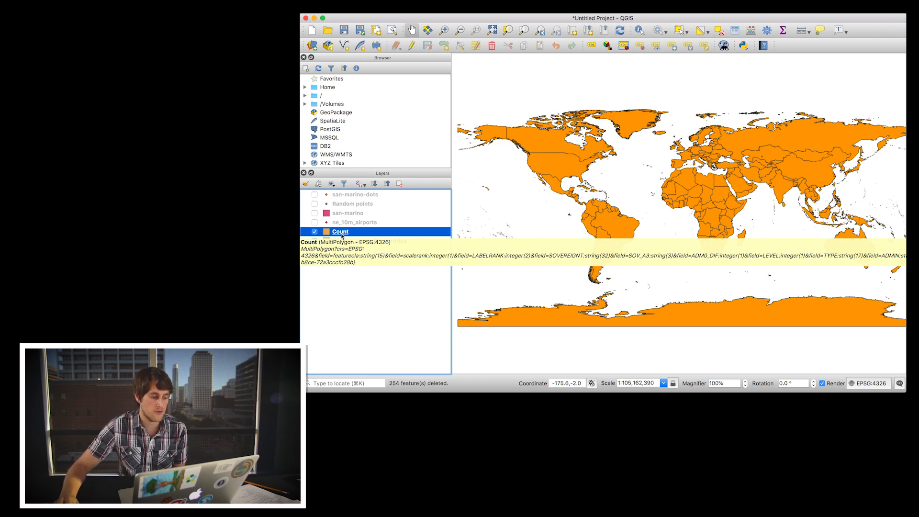
{"action": "right_click", "coordinate": [342, 234]}
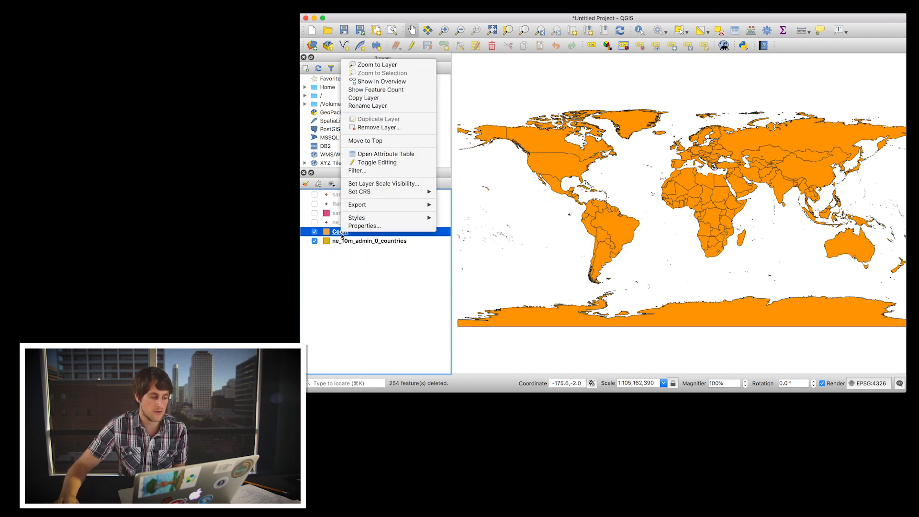
{"action": "left_click", "coordinate": [391, 154]}
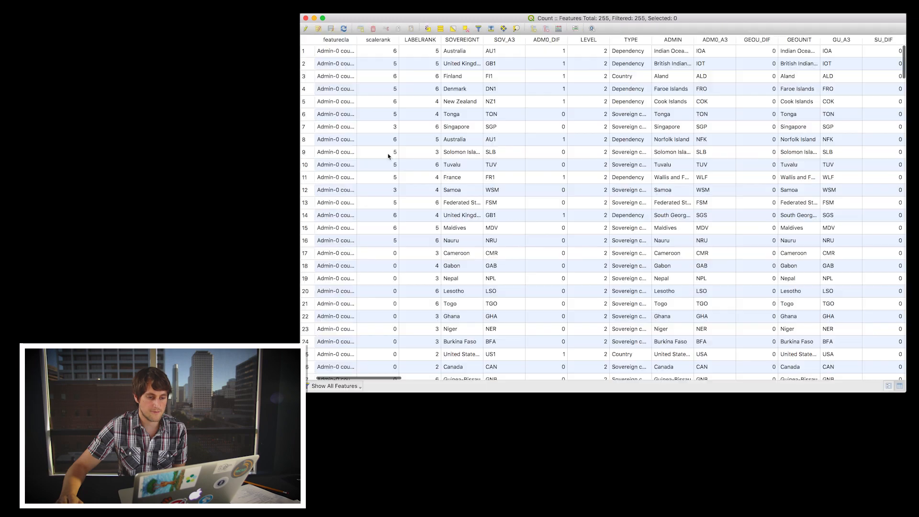
{"action": "scroll", "coordinate": [553, 97], "scroll_direction": "right", "scroll_amount": 20}
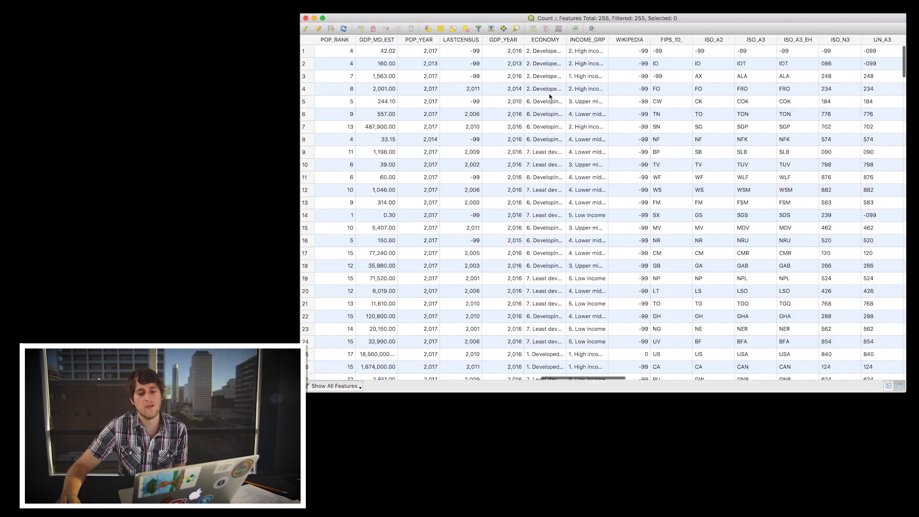
{"action": "scroll", "coordinate": [556, 95], "scroll_direction": "right", "scroll_amount": 15}
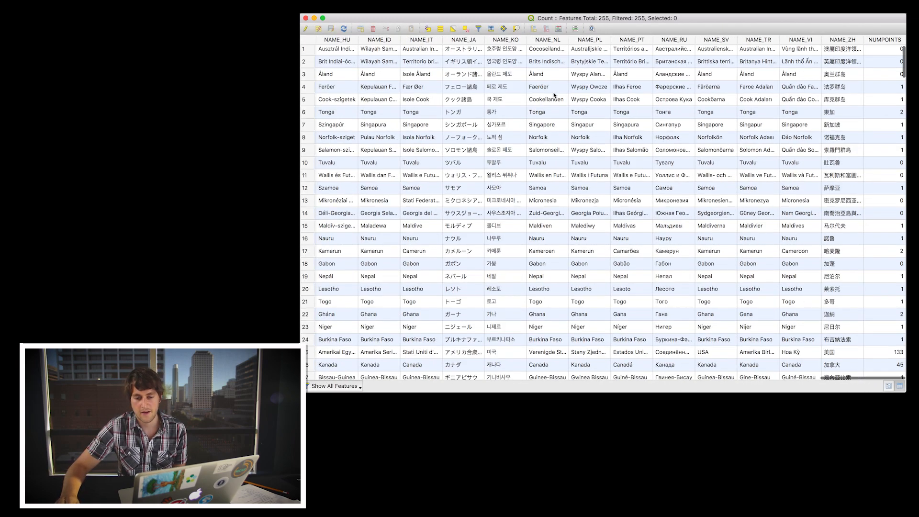
{"action": "left_click", "coordinate": [874, 42]}
{"action": "left_click", "coordinate": [874, 42]}
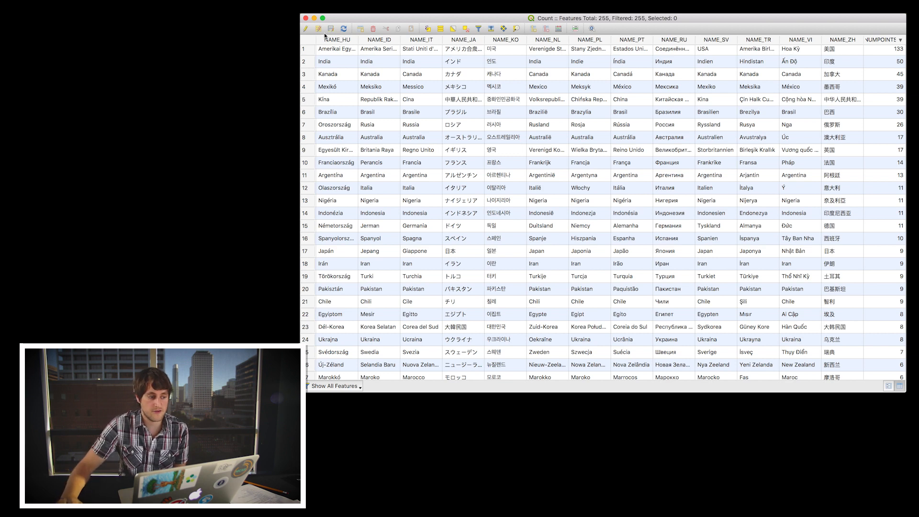
Step: Select the first feature in the sorted table and check its country name fields
{"action": "left_click", "coordinate": [302, 50]}
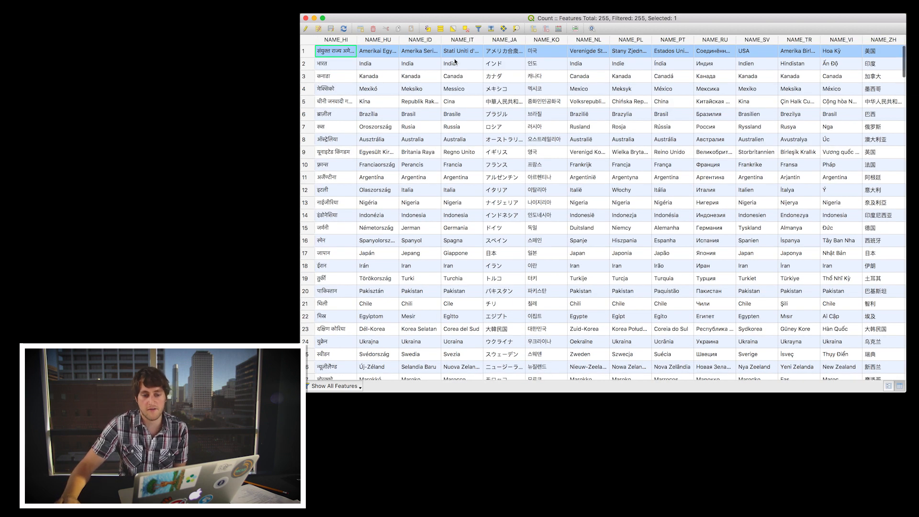
{"action": "scroll", "coordinate": [459, 55], "scroll_direction": "left", "scroll_amount": 2}
{"action": "scroll", "coordinate": [553, 56], "scroll_direction": "right", "scroll_amount": 1}
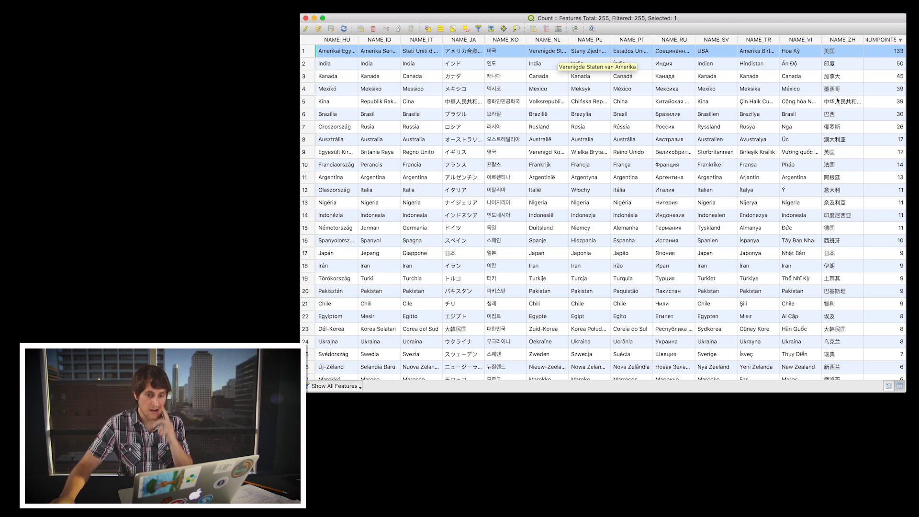
Step: Select the table's second feature and read its country name in the SOVEREIGNT and ADMIN fields
{"action": "left_click", "coordinate": [303, 64]}
{"action": "scroll", "coordinate": [557, 68], "scroll_direction": "left", "scroll_amount": 10}
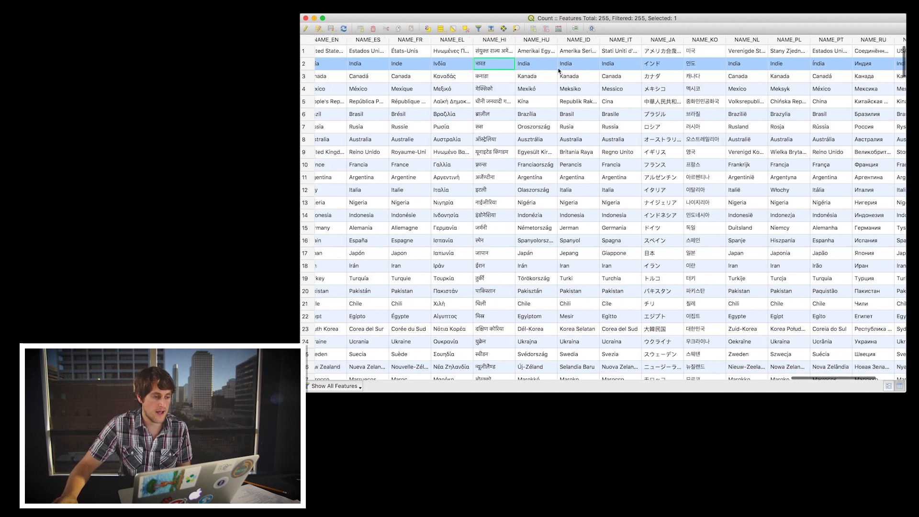
{"action": "scroll", "coordinate": [557, 69], "scroll_direction": "left", "scroll_amount": 15}
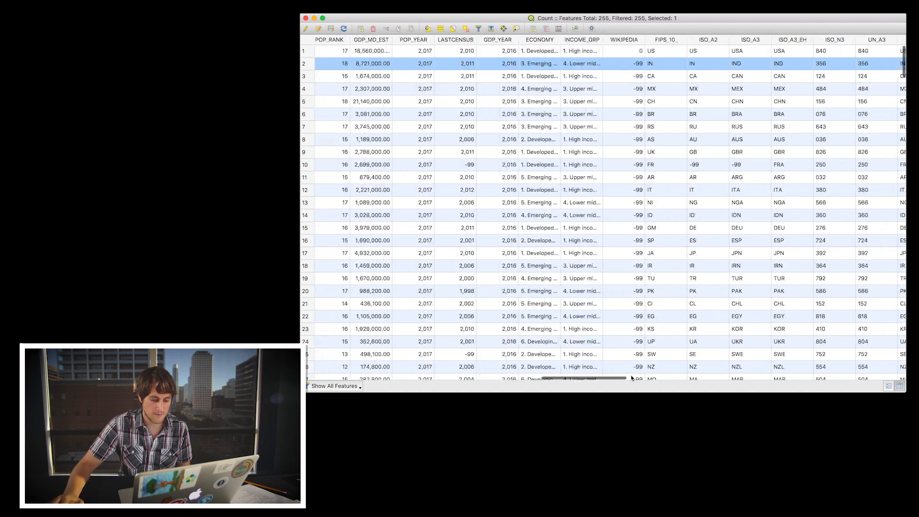
{"action": "scroll", "coordinate": [560, 369], "scroll_direction": "left", "scroll_amount": 8}
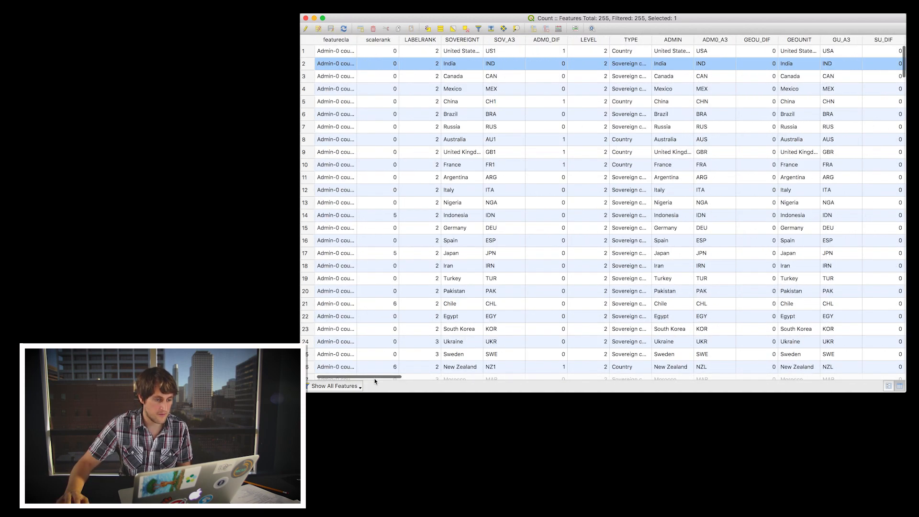
{"action": "scroll", "coordinate": [375, 382], "scroll_direction": "right", "scroll_amount": 1}
{"action": "scroll", "coordinate": [375, 381], "scroll_direction": "left", "scroll_amount": 1}
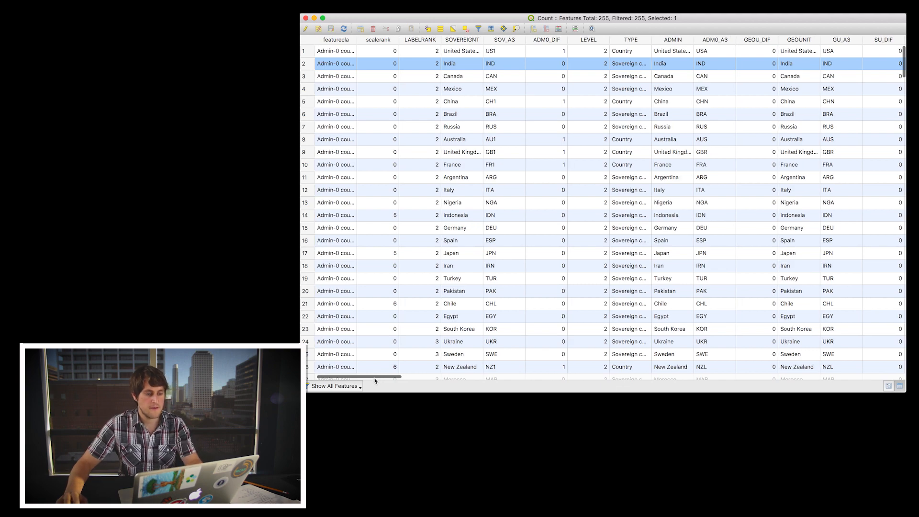
Step: Examine the highest NUMPOINTS values in the sorted attribute table, and close the table
{"action": "scroll", "coordinate": [375, 381], "scroll_direction": "right", "scroll_amount": 20}
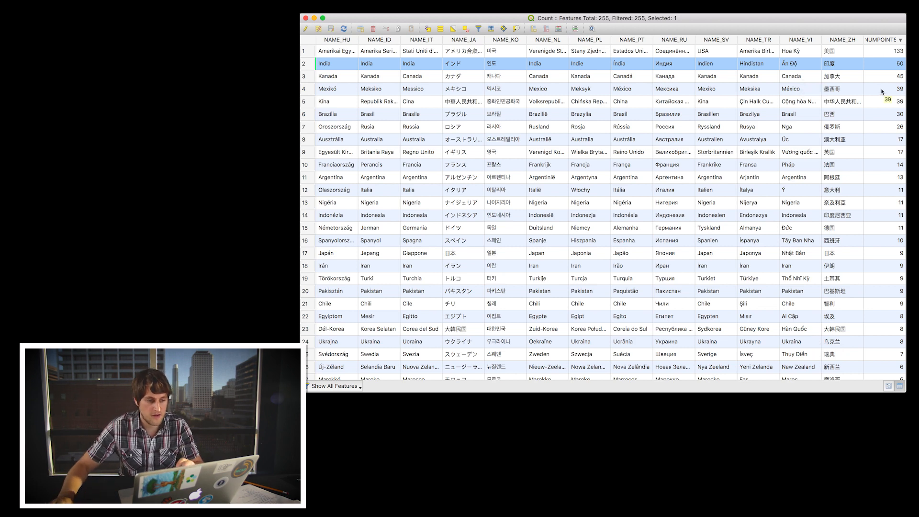
{"action": "scroll", "coordinate": [883, 92], "scroll_direction": "down", "scroll_amount": 2}
{"action": "scroll", "coordinate": [884, 92], "scroll_direction": "up", "scroll_amount": 2}
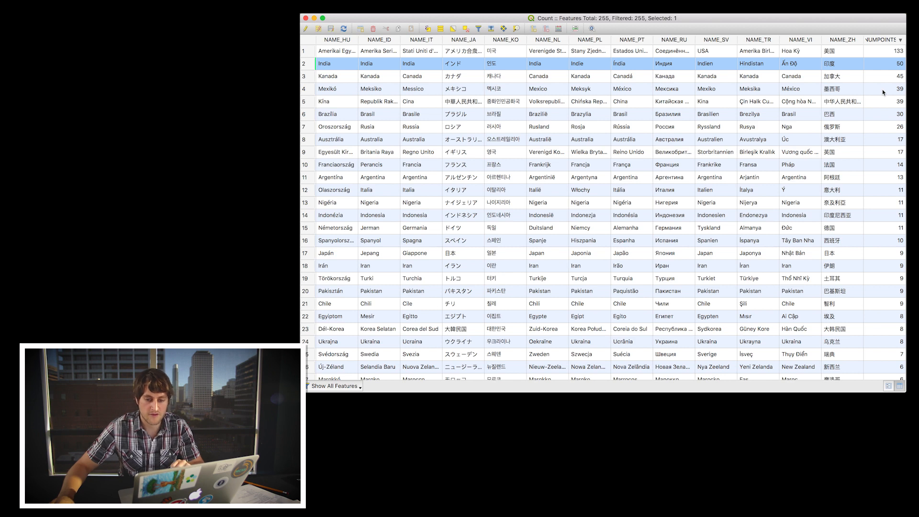
{"action": "scroll", "coordinate": [883, 91], "scroll_direction": "down", "scroll_amount": 1}
{"action": "scroll", "coordinate": [886, 91], "scroll_direction": "up", "scroll_amount": 1}
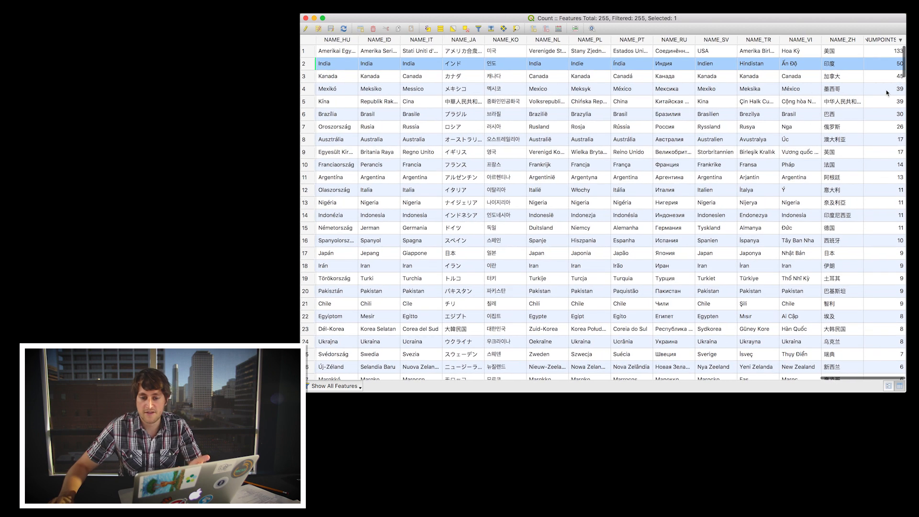
{"action": "mouse_move", "coordinate": [302, 16]}
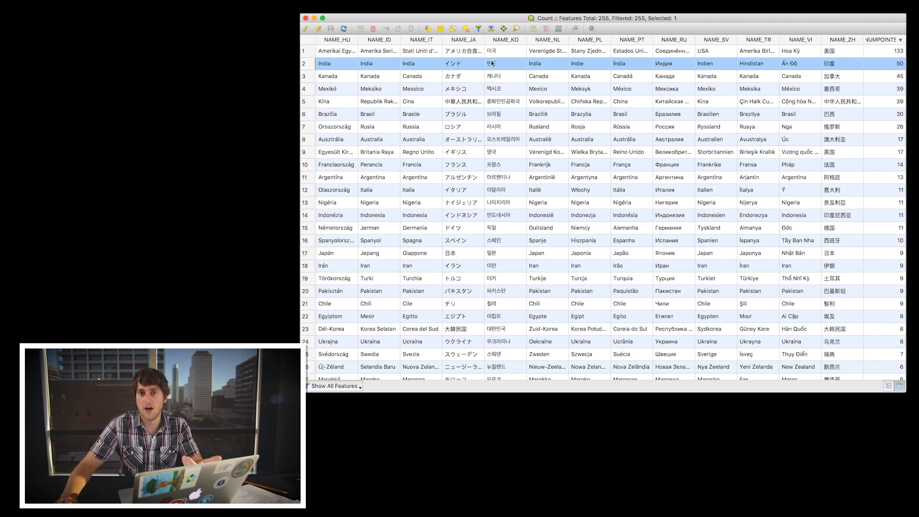
{"action": "left_click", "coordinate": [305, 18]}
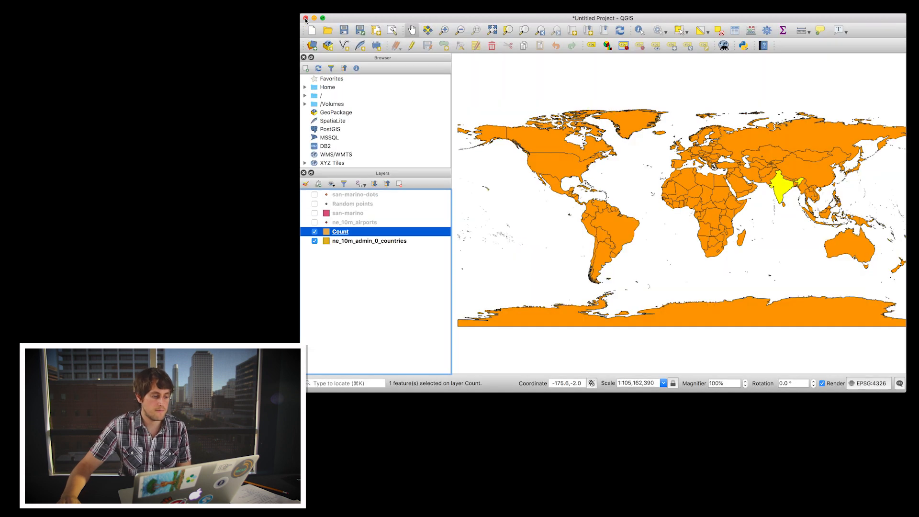
Step: Set the Count layer's symbology to Graduated on the NUMPOINTS column and classify it with Equal Interval mode
{"action": "right_click", "coordinate": [330, 234]}
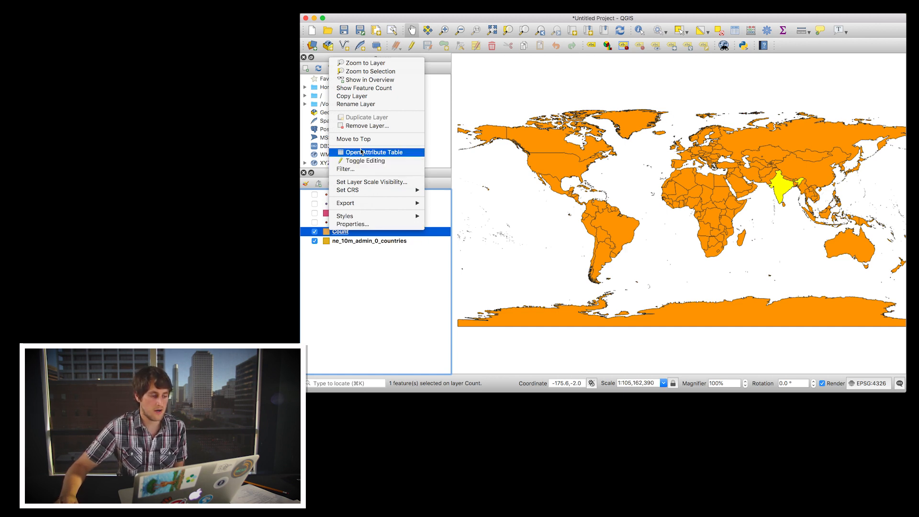
{"action": "left_click", "coordinate": [351, 224]}
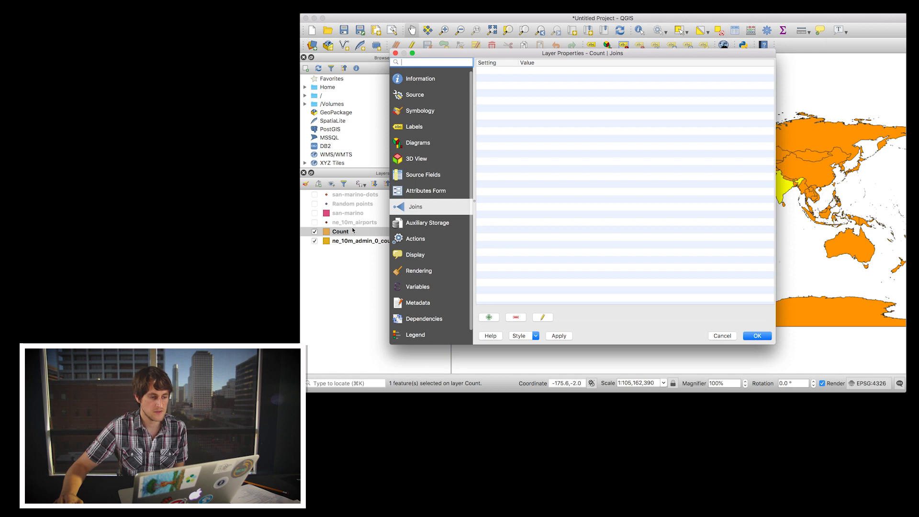
{"action": "left_click", "coordinate": [436, 113]}
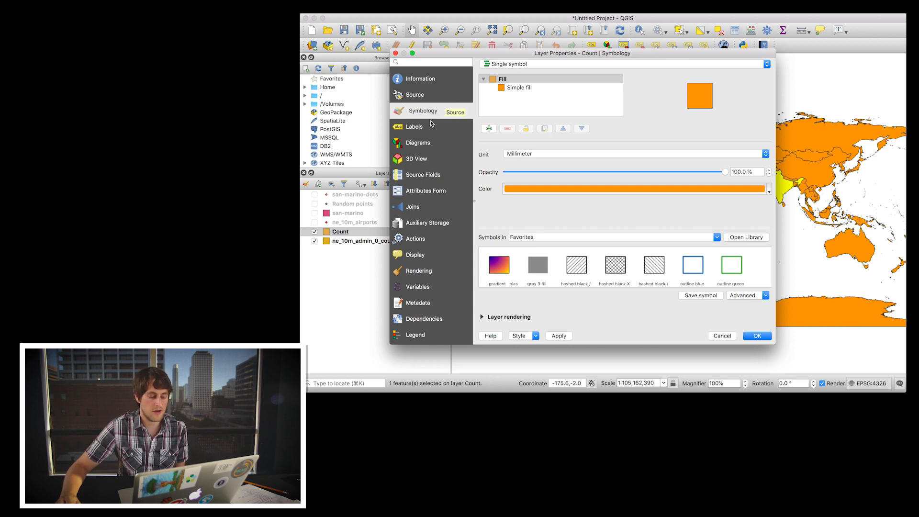
{"action": "left_click", "coordinate": [558, 65]}
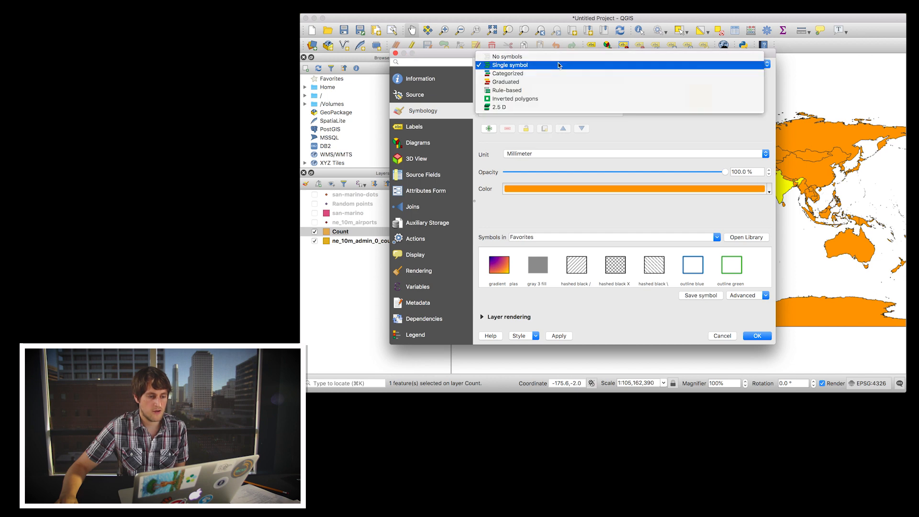
{"action": "left_click", "coordinate": [553, 81]}
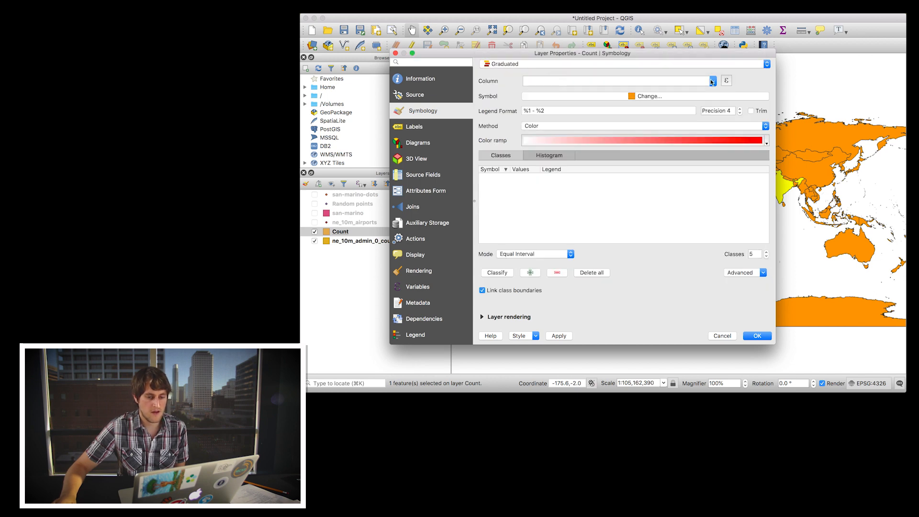
{"action": "left_click", "coordinate": [712, 81]}
{"action": "scroll", "coordinate": [638, 118], "scroll_direction": "down", "scroll_amount": 10}
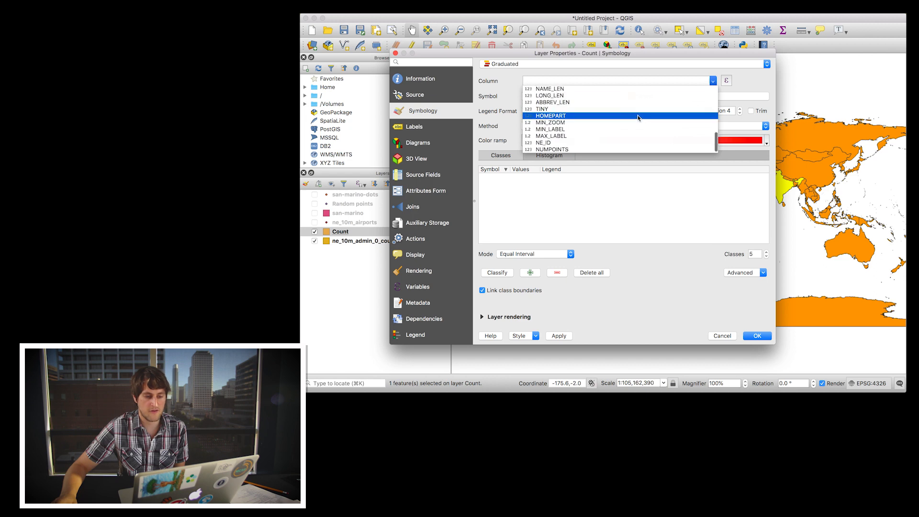
{"action": "left_click", "coordinate": [552, 150]}
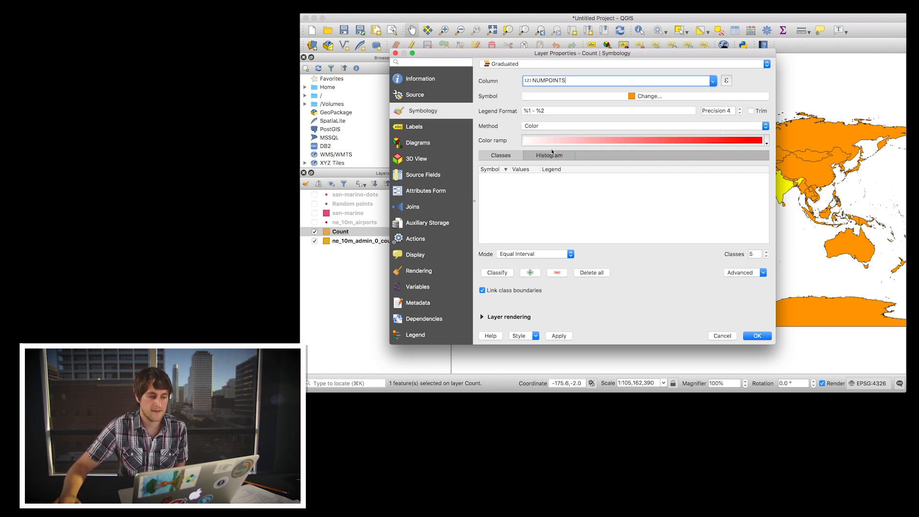
{"action": "left_click", "coordinate": [500, 277]}
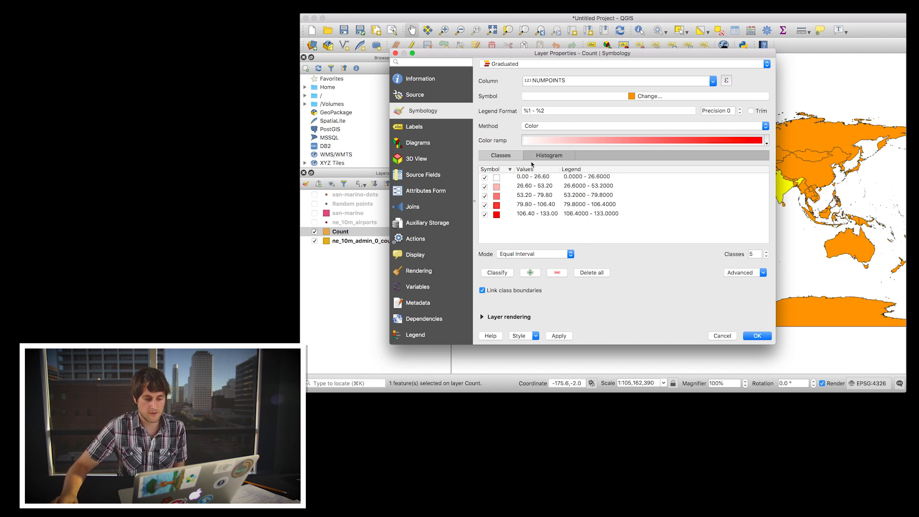
Step: Change the graduated color ramp to run from white (#ffffff) to blue (#1f78b4)
{"action": "left_click", "coordinate": [748, 144]}
{"action": "left_click", "coordinate": [437, 234]}
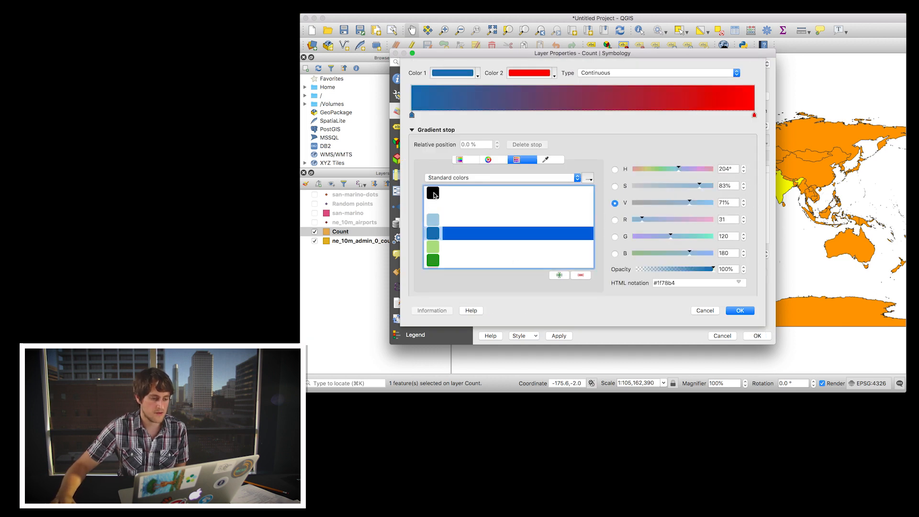
{"action": "left_click", "coordinate": [433, 206]}
{"action": "left_click", "coordinate": [522, 73]}
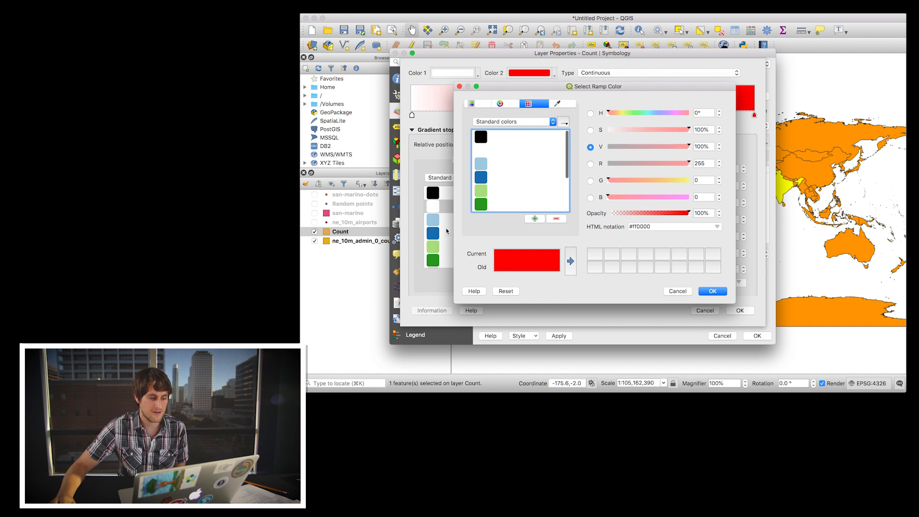
{"action": "left_click", "coordinate": [481, 177]}
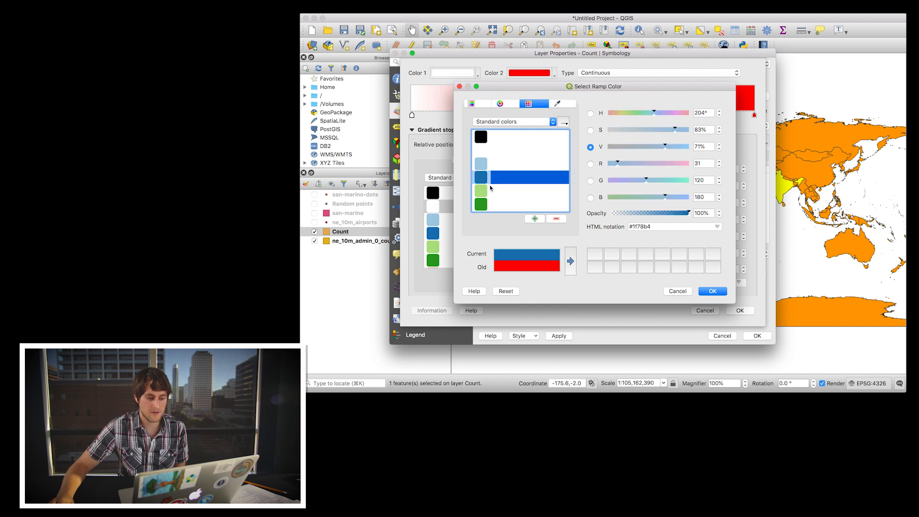
{"action": "left_click", "coordinate": [710, 292]}
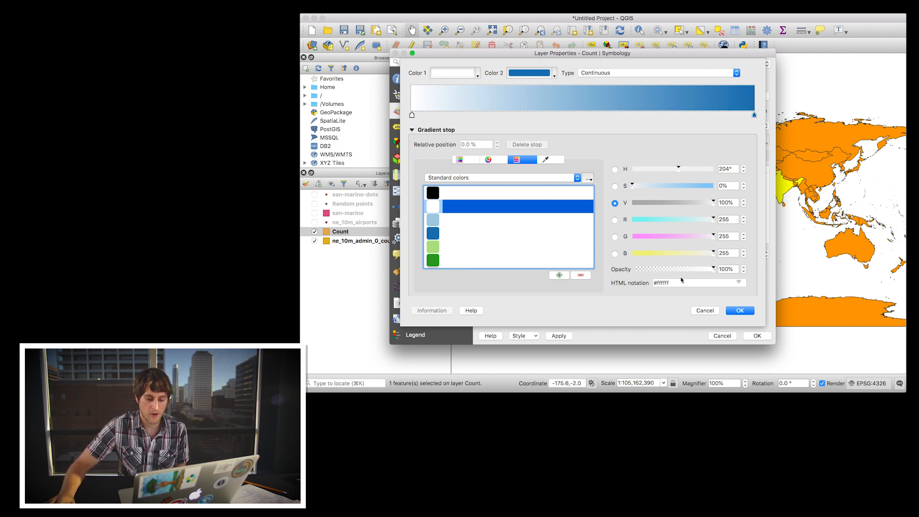
{"action": "left_click", "coordinate": [740, 311]}
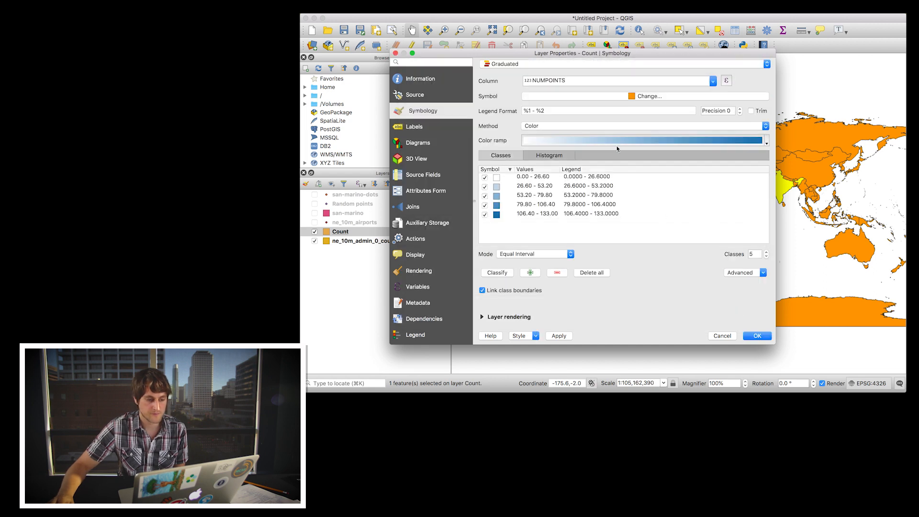
Step: Set the number of classes to 6 and accept the Count layer's graduated symbology
{"action": "left_click", "coordinate": [766, 252]}
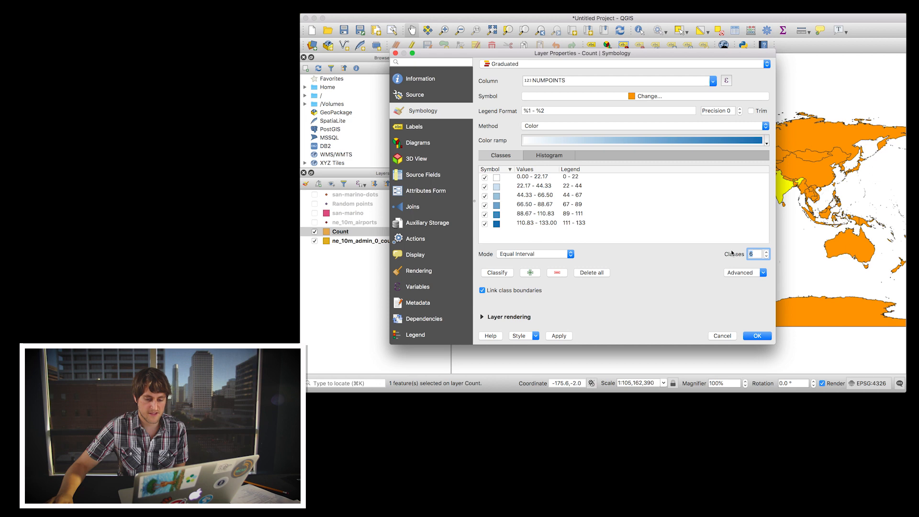
{"action": "left_click", "coordinate": [757, 336]}
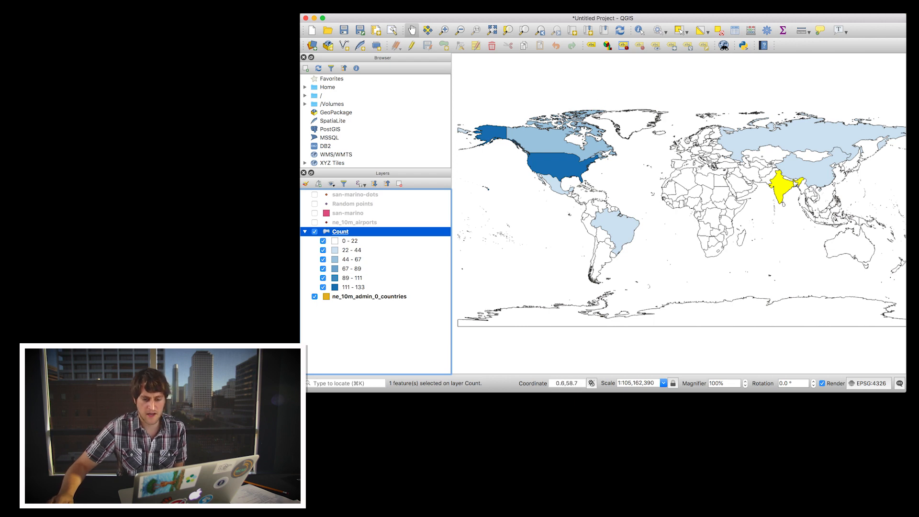
Step: Clear the feature selection on the Count layer by selecting an empty area of the map
{"action": "left_click", "coordinate": [759, 221]}
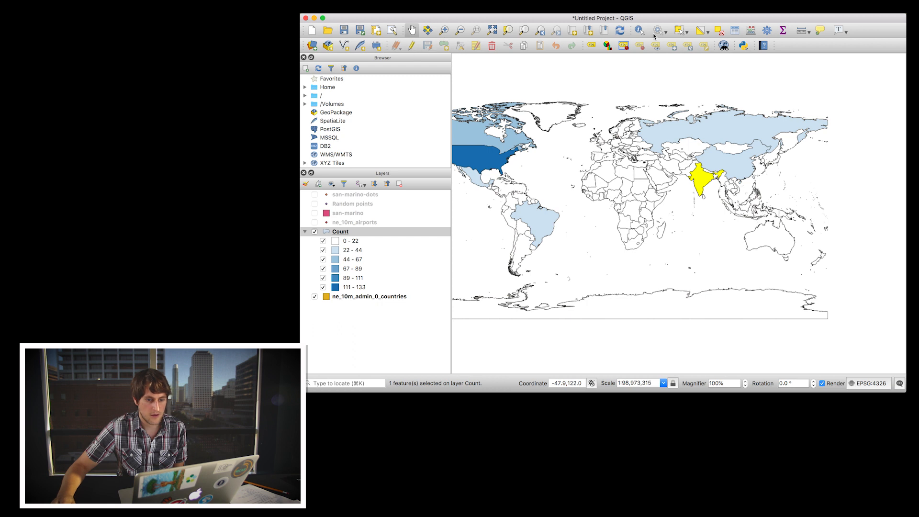
{"action": "left_click", "coordinate": [679, 31]}
{"action": "left_click", "coordinate": [659, 85]}
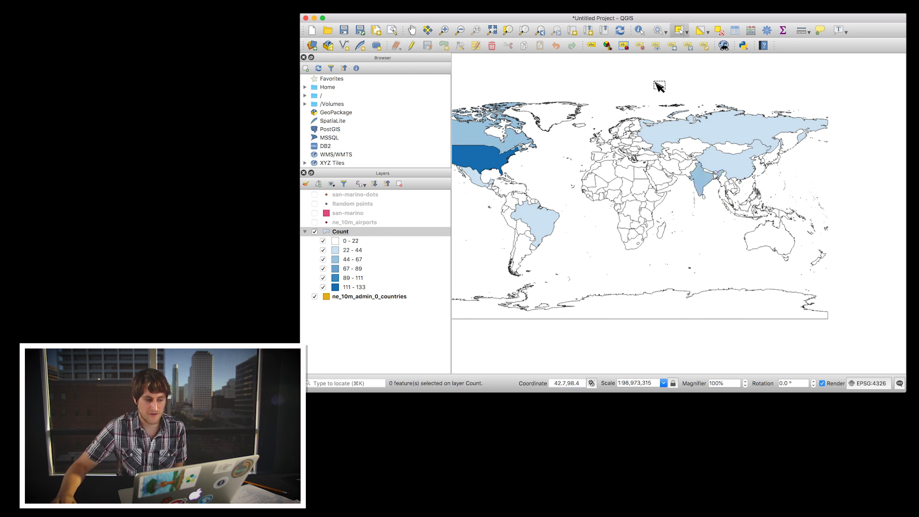
{"action": "right_click", "coordinate": [414, 29]}
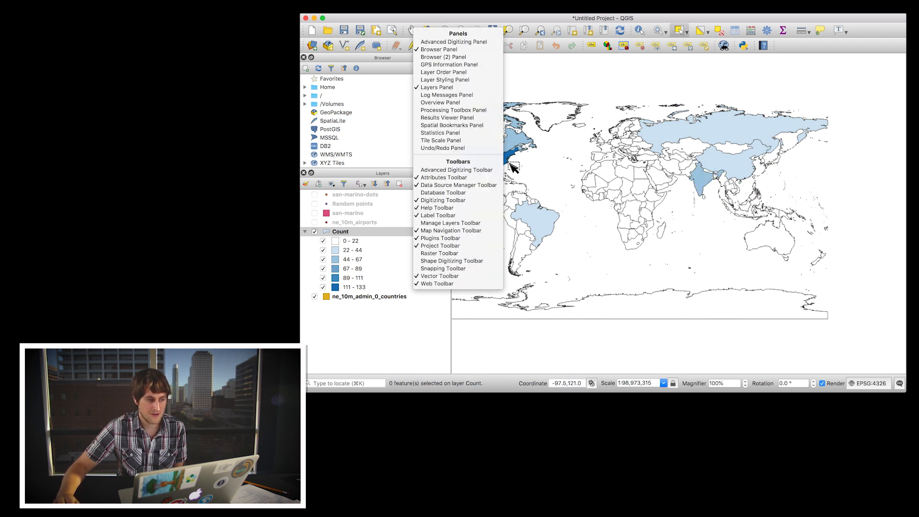
Step: Switch to the Pan Map tool and pan the map to bring North America fully into view
{"action": "left_click", "coordinate": [412, 29]}
{"action": "left_click", "coordinate": [411, 30]}
{"action": "left_click_drag", "start_coordinate": [554, 172], "coordinate": [630, 174]}
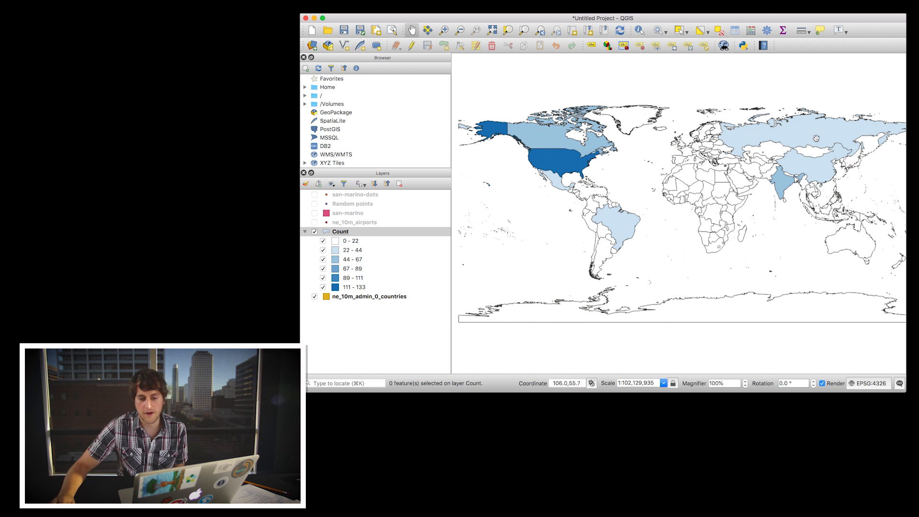
Step: Reclassify the Count layer's graduated symbology with the Natural Breaks (Jenks) mode and apply it to the map
{"action": "left_click", "coordinate": [356, 230]}
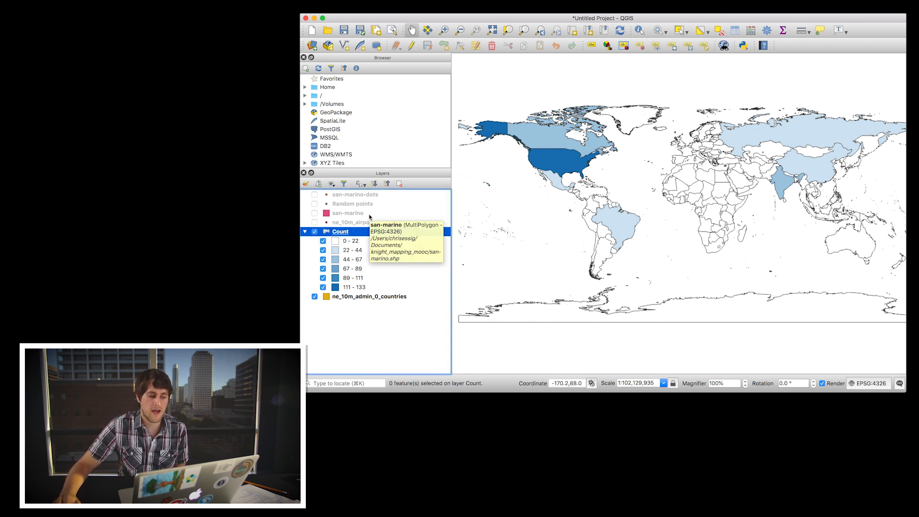
{"action": "right_click", "coordinate": [348, 234]}
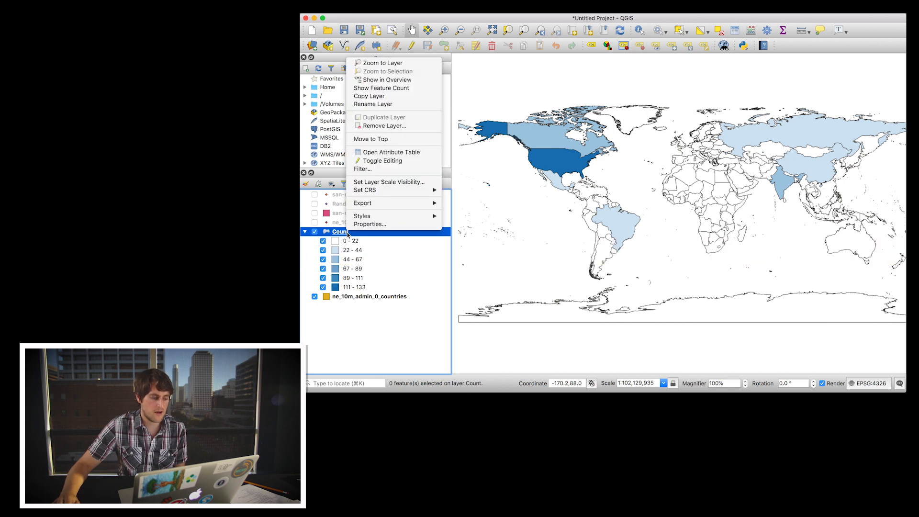
{"action": "left_click", "coordinate": [395, 225]}
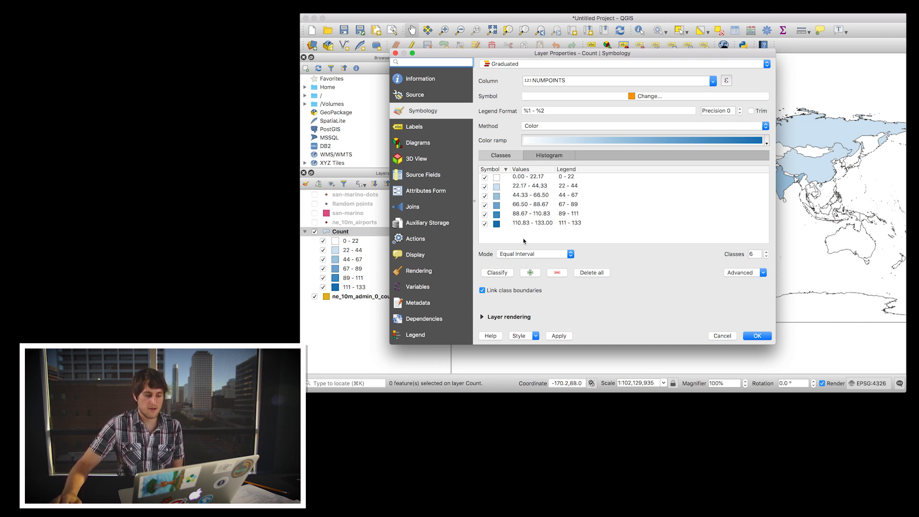
{"action": "left_click", "coordinate": [524, 254]}
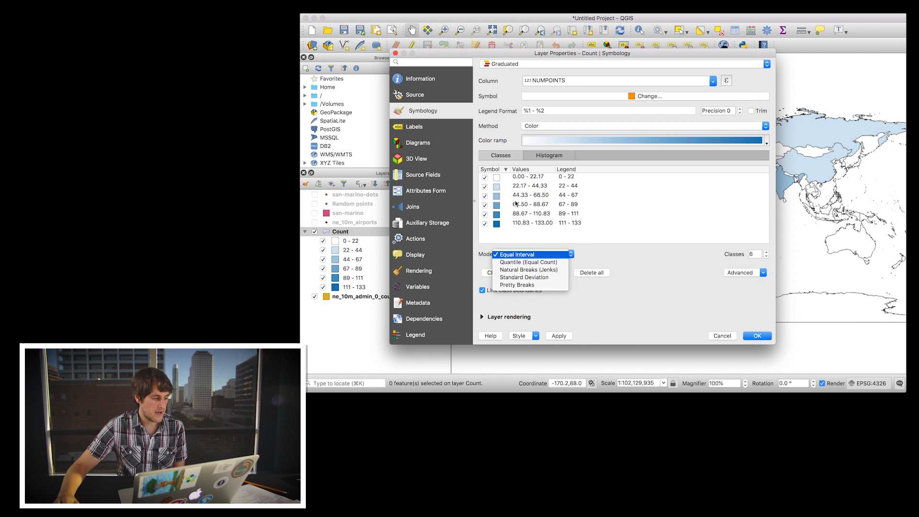
{"action": "left_click", "coordinate": [518, 270]}
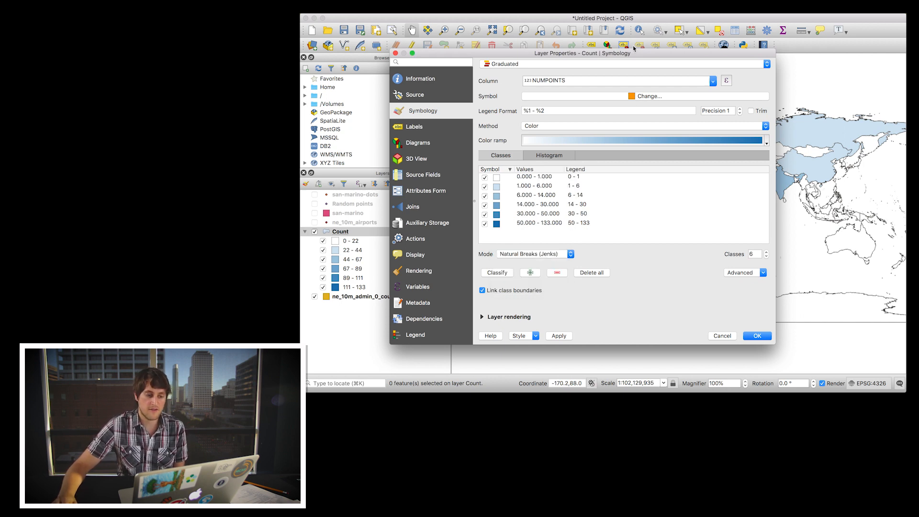
{"action": "left_click_drag", "start_coordinate": [630, 51], "coordinate": [645, 63]}
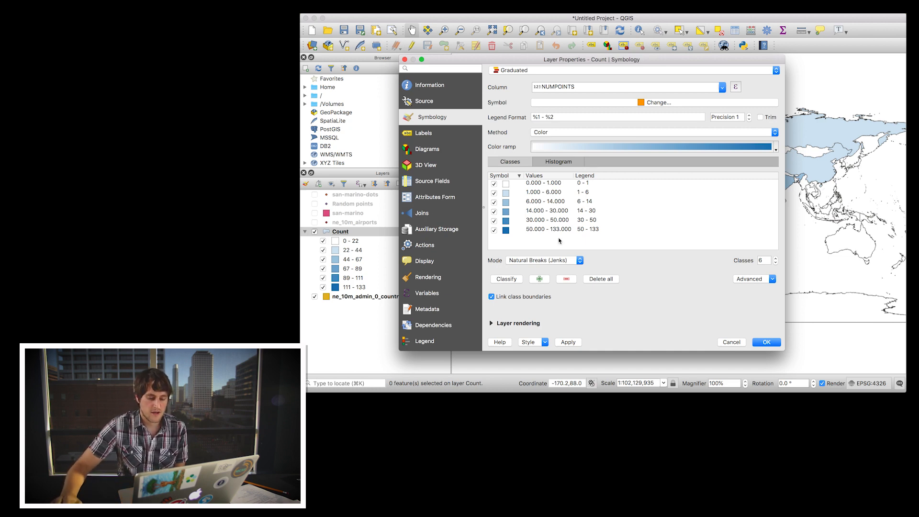
{"action": "left_click", "coordinate": [569, 342]}
Step: Move the properties dialog aside to compare the map with the highest class, and accept the Count layer's symbology
{"action": "left_click_drag", "start_coordinate": [655, 60], "coordinate": [694, 249]}
{"action": "double_click", "coordinate": [695, 248]}
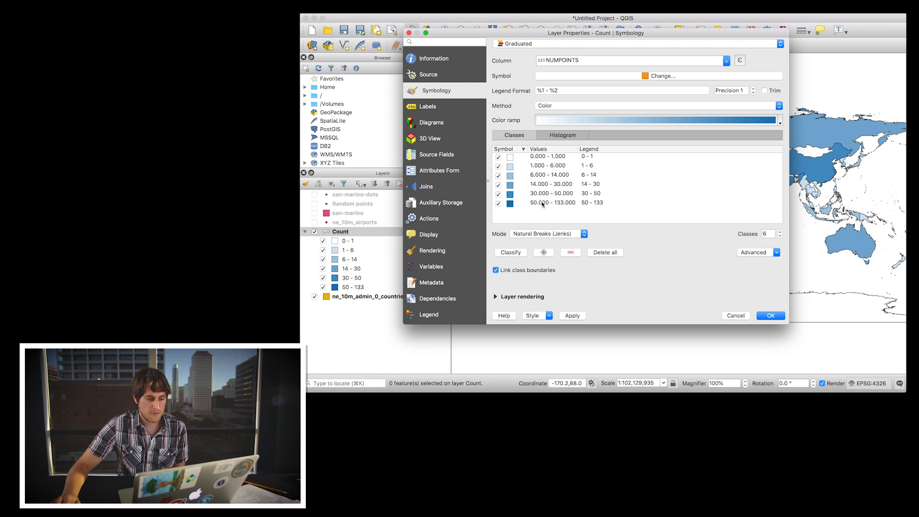
{"action": "left_click", "coordinate": [535, 203]}
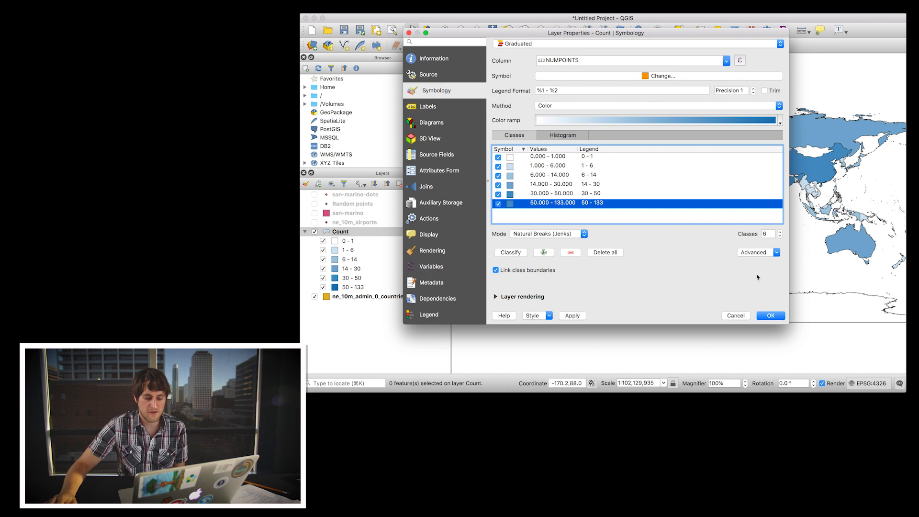
{"action": "left_click", "coordinate": [771, 316]}
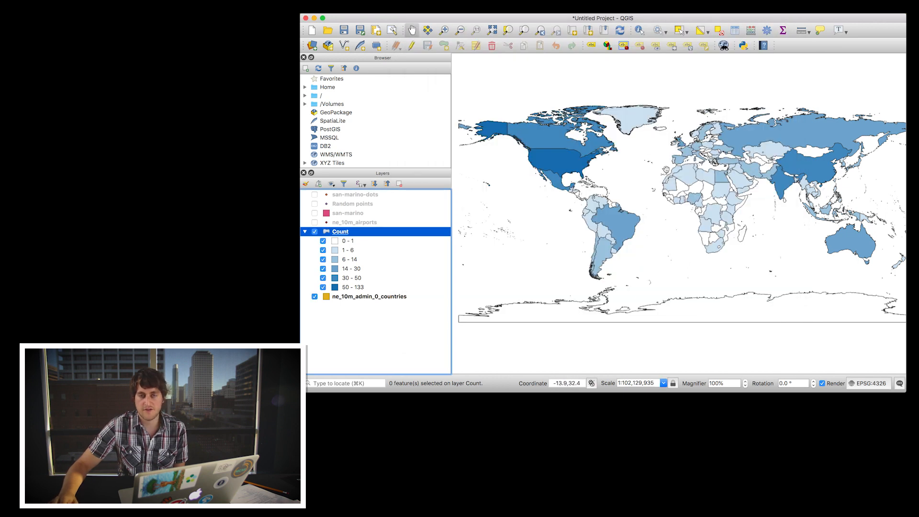
{"action": "left_click_drag", "start_coordinate": [636, 183], "coordinate": [635, 176]}
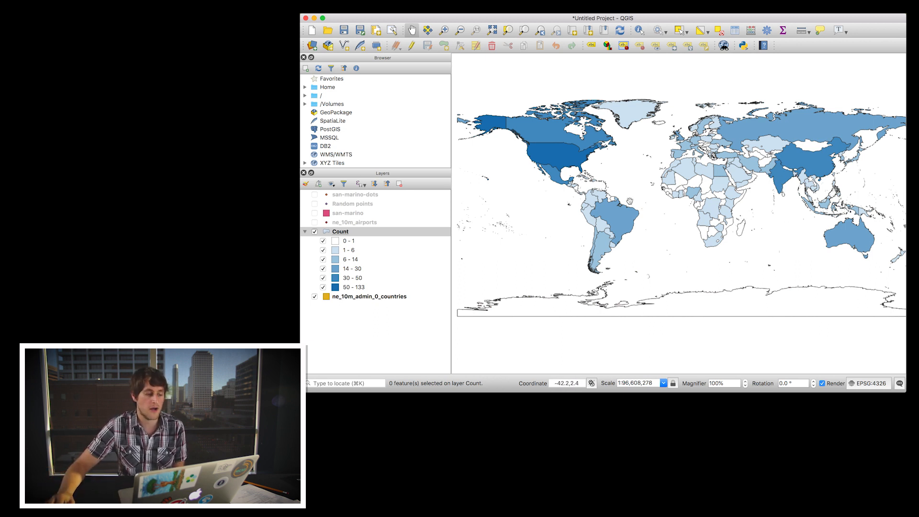
Step: Start exporting all features of the Count layer as an ESRI Shapefile, choosing knight_mapping_mooc as the destination folder
{"action": "left_click", "coordinate": [350, 232]}
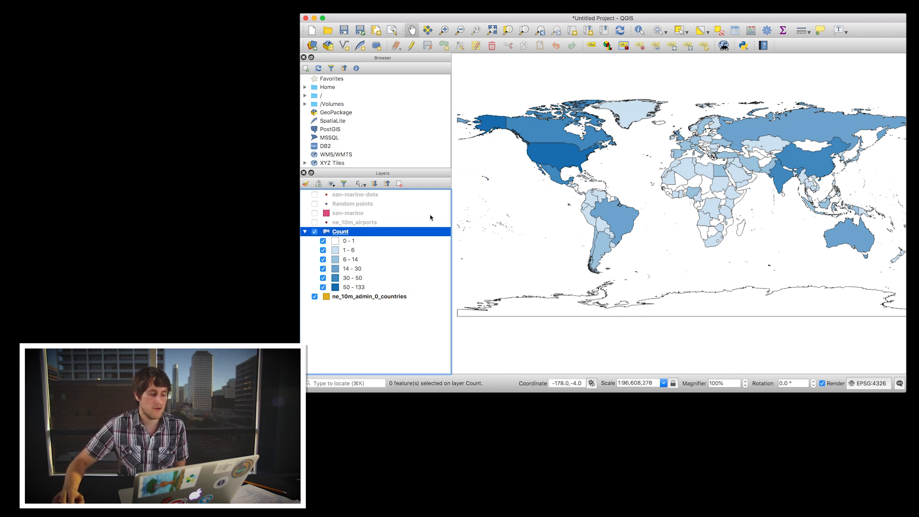
{"action": "right_click", "coordinate": [356, 234]}
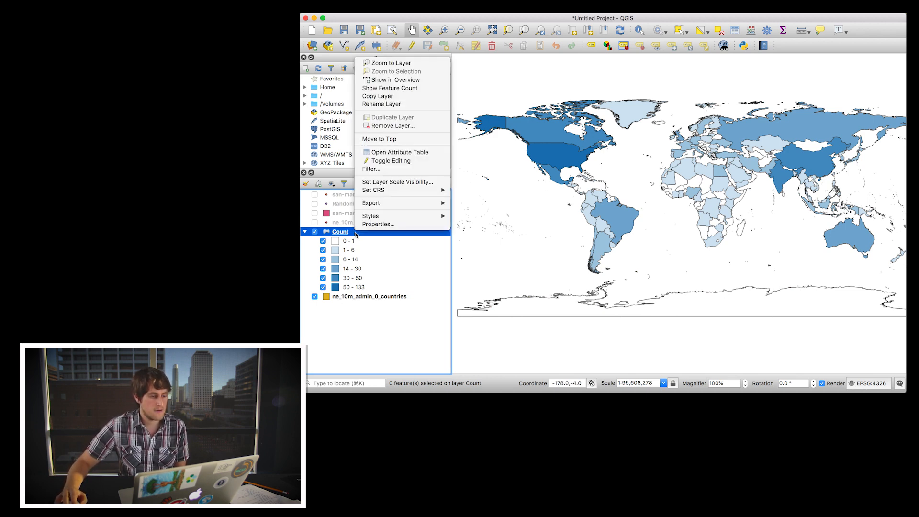
{"action": "mouse_move", "coordinate": [389, 203]}
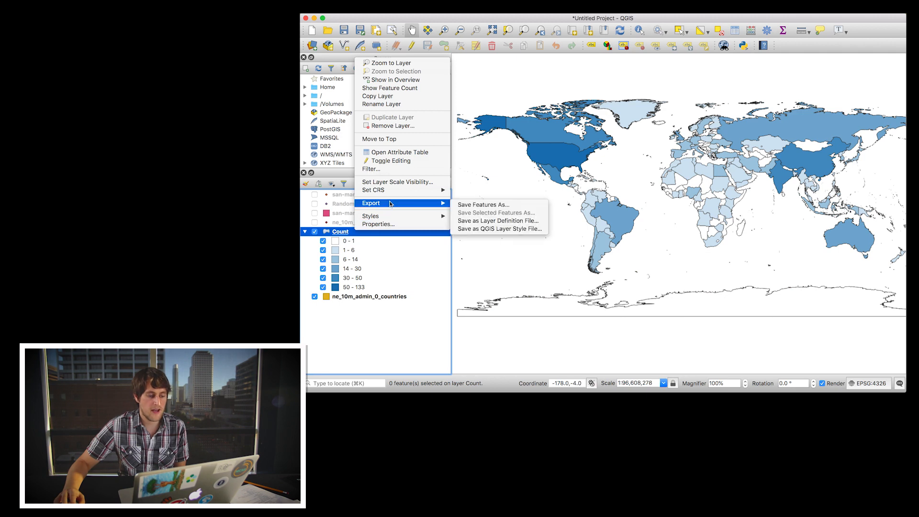
{"action": "left_click", "coordinate": [481, 207]}
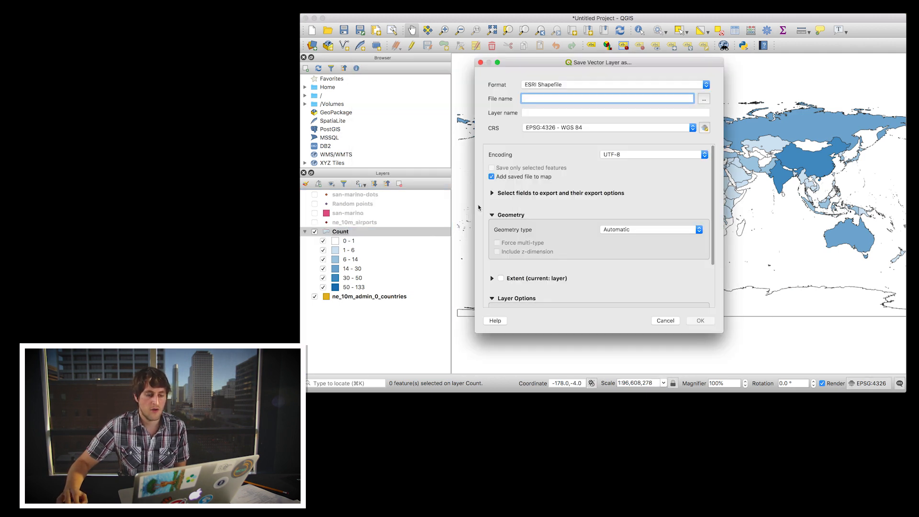
{"action": "left_click", "coordinate": [706, 100]}
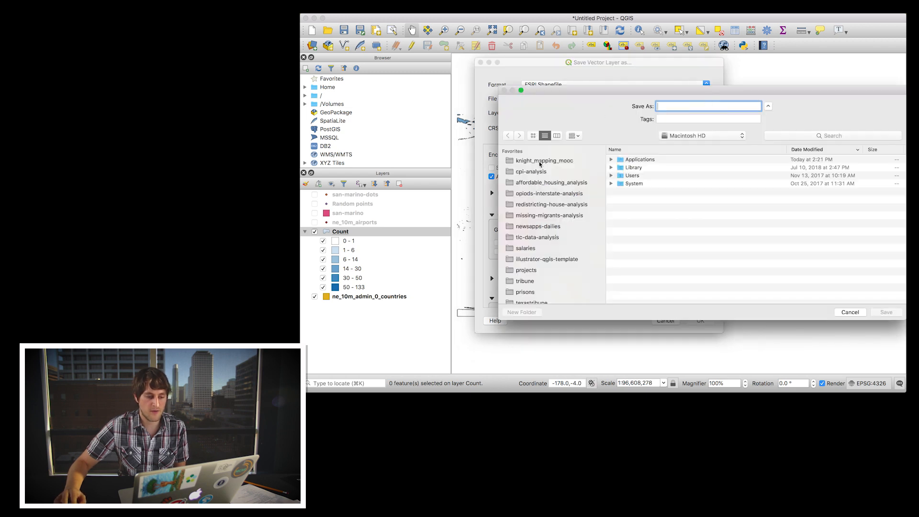
{"action": "left_click", "coordinate": [539, 161]}
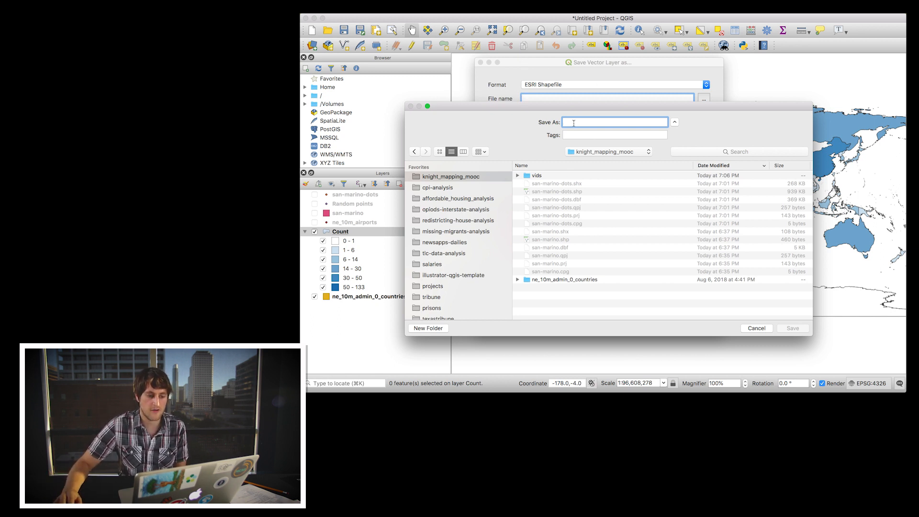
Step: Name the shapefile countries-airports-pip and complete the export with the saved file added to the map
{"action": "type", "text": "countires"}
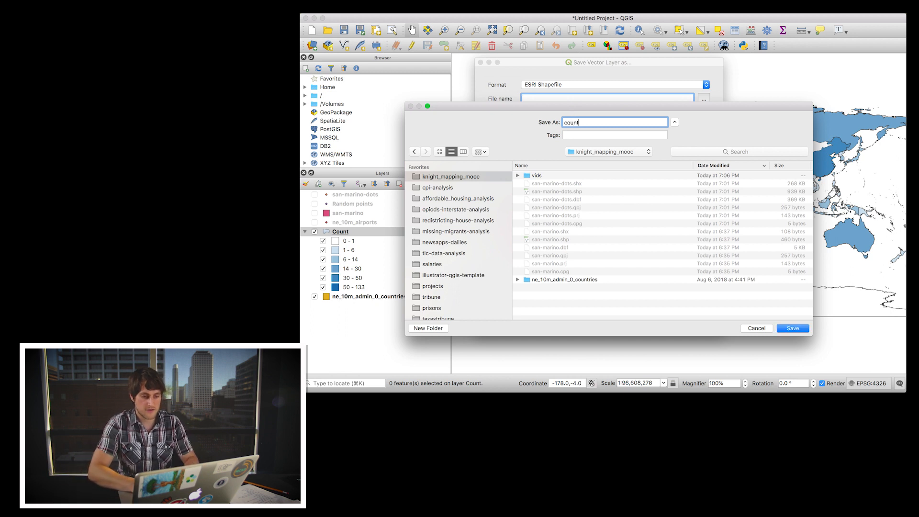
{"action": "key", "text": "BackSpace"}
{"action": "key", "text": "BackSpace"}
{"action": "key", "text": "BackSpace"}
{"action": "key", "text": "BackSpace"}
{"action": "key", "text": "BackSpace"}
{"action": "type", "text": "tr"}
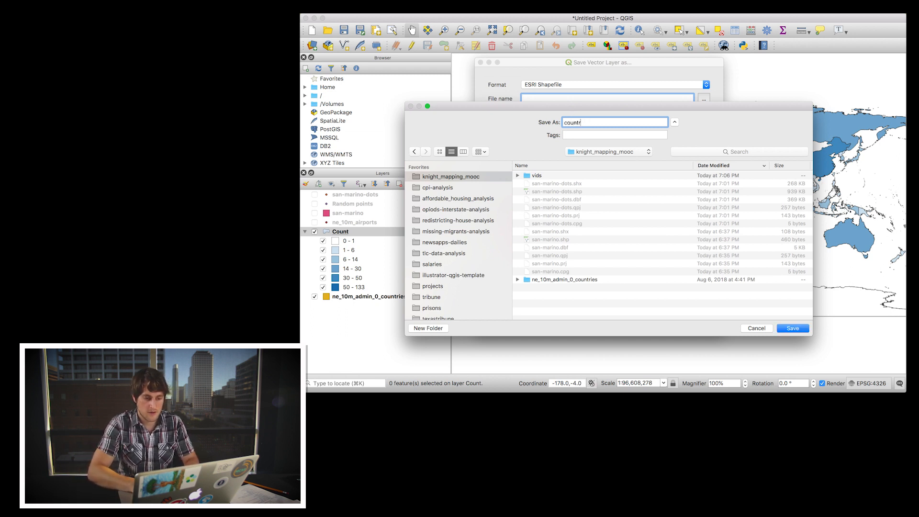
{"action": "type", "text": "ies-airports-pip"}
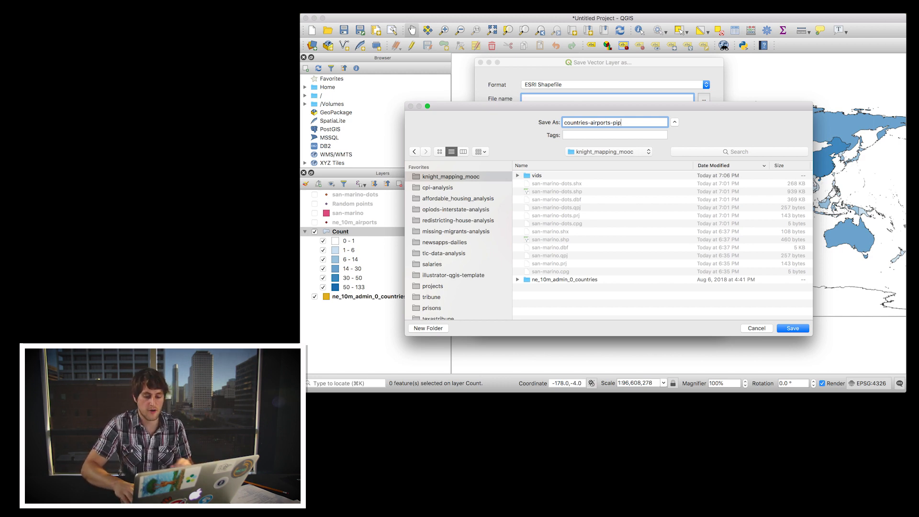
{"action": "key", "text": "Return"}
{"action": "left_click", "coordinate": [696, 322]}
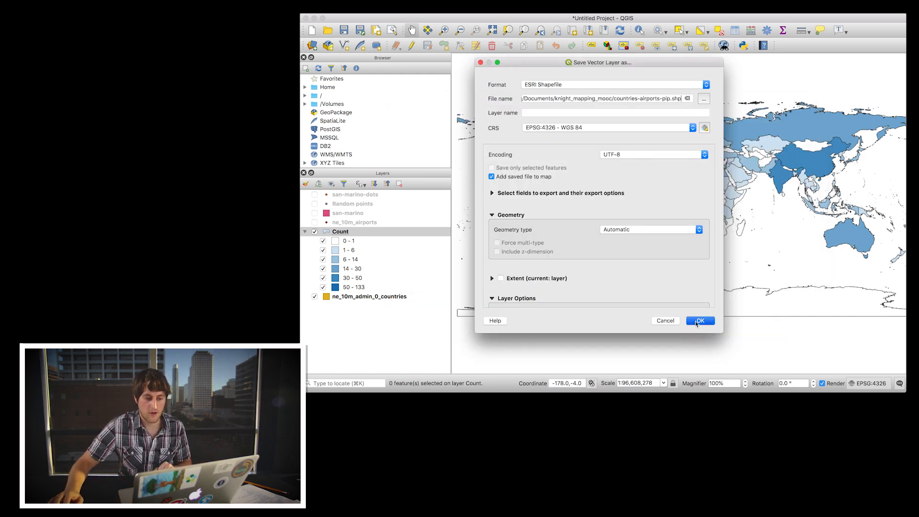